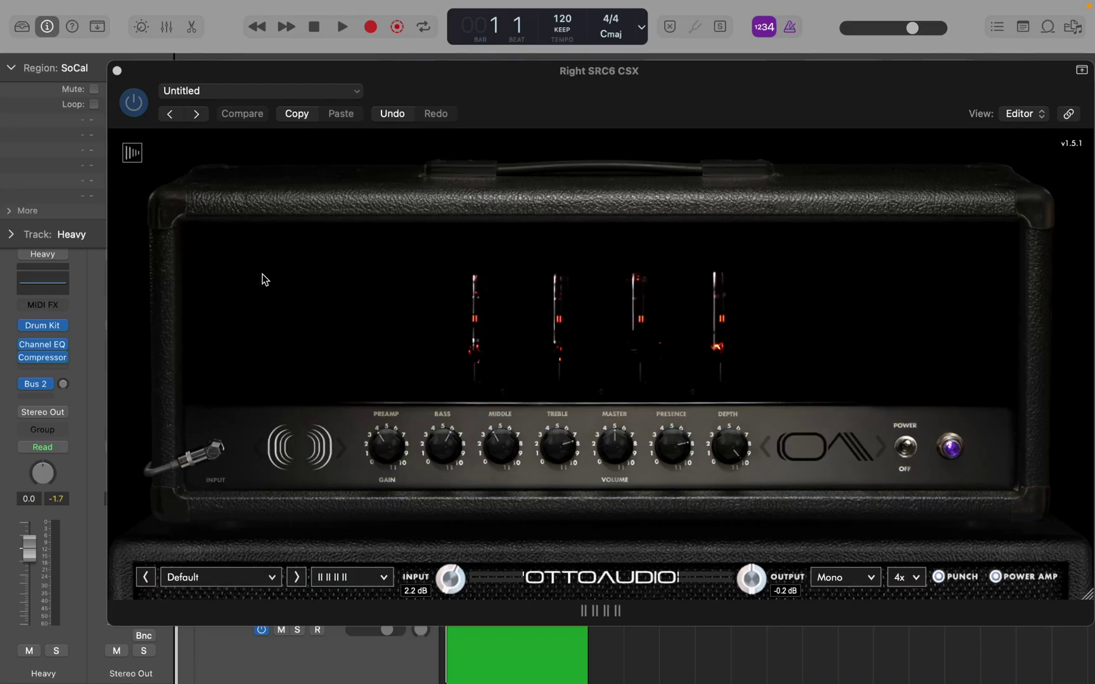
Step: Move the track selection down past the Heavy, bass, SRC6 and Left SRC6 CSX tracks to Right SRC6 CSX
key("Down")
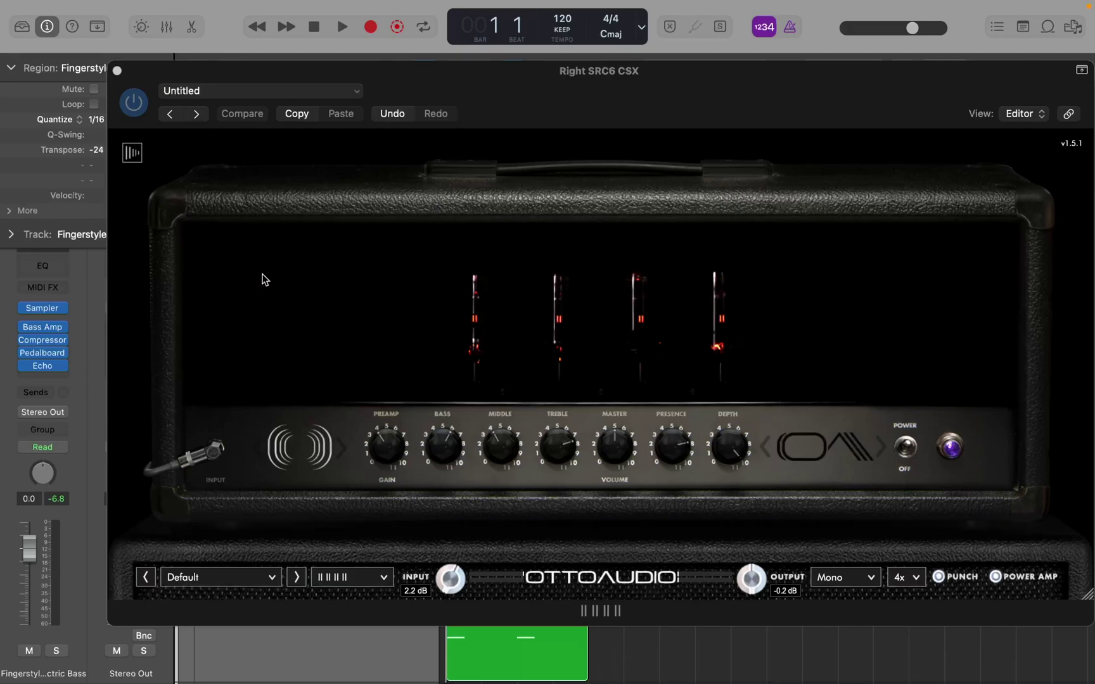
key("Down")
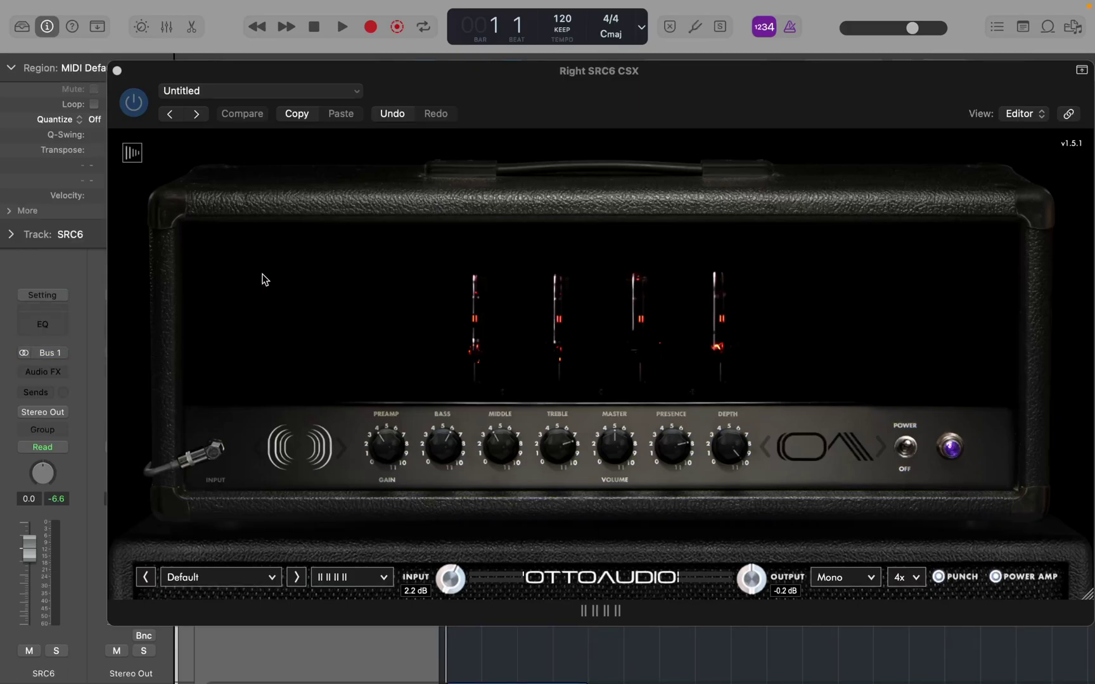
key("Down")
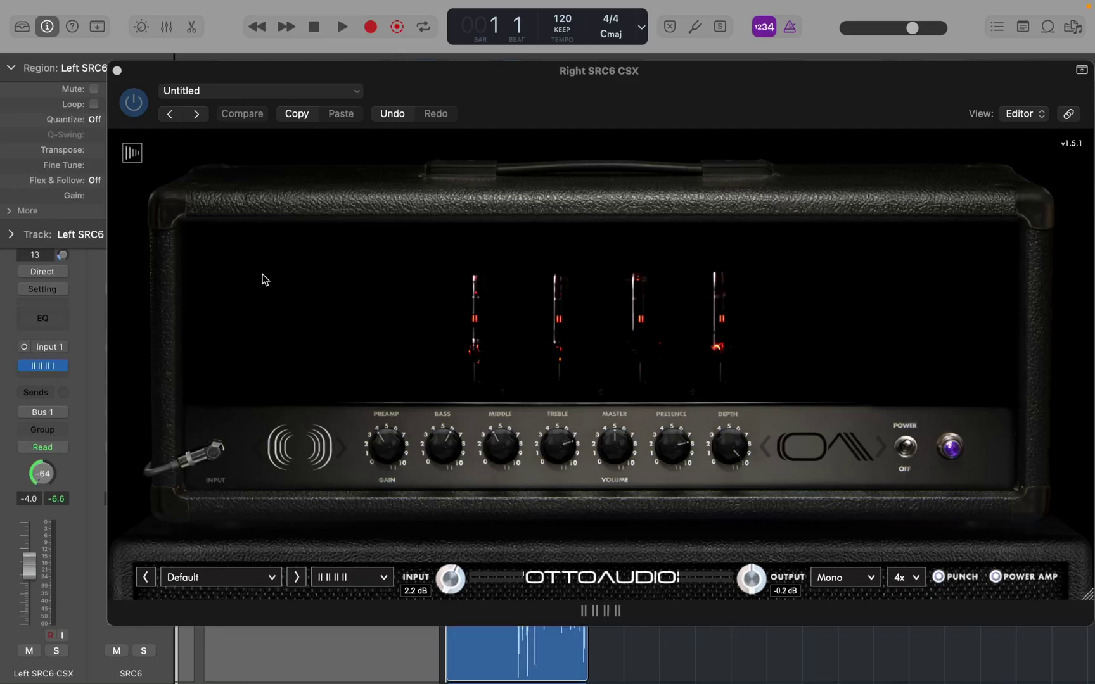
key("Down")
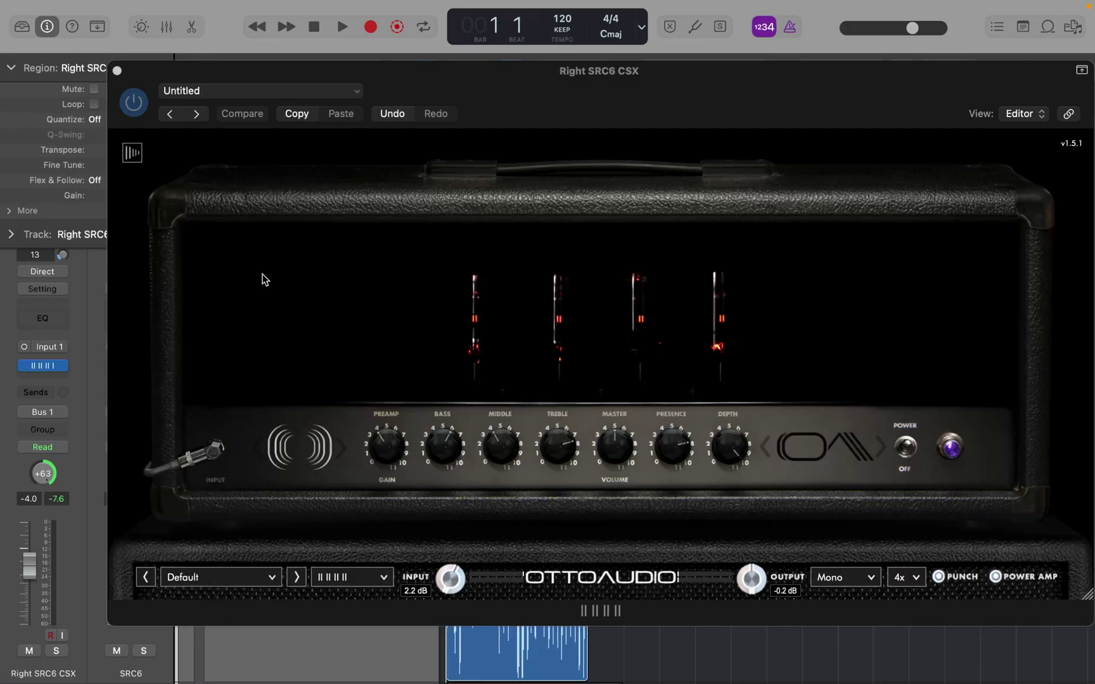
mouse_move(265, 681)
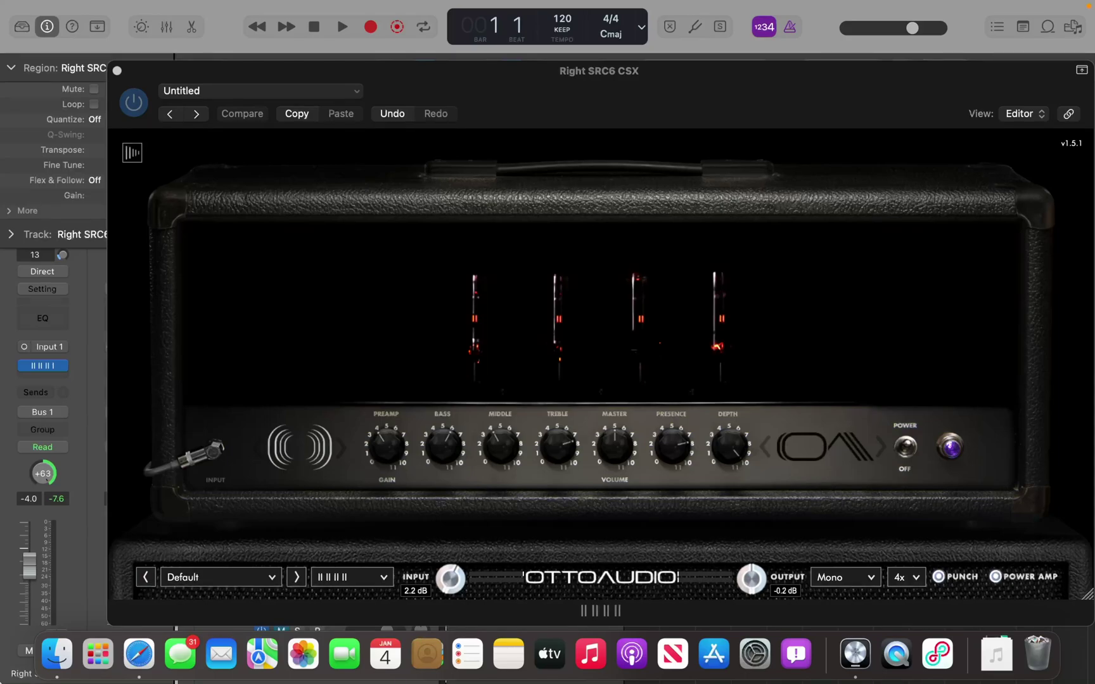
Step: Step the playhead forward four bars from the project start to bar 5 and return it to the start
key("period")
key("period")
key("period")
key("period")
key("Return")
Step: Jump the playhead ahead eight bars, step it back four bars and return it to the project start
key("shift+period")
key("comma")
key("comma")
key("comma")
key("comma")
key("Return")
Step: Step the playhead forward eight bars and back four bars, leaving it at bar 5
key("period")
key("period")
key("period")
key("period")
key("period")
key("period")
key("period")
key("period")
key("comma")
key("comma")
key("comma")
key("comma")
Step: Clear the region selection, reselect all regions and audition playback from bar 5
key("super+shift+a")
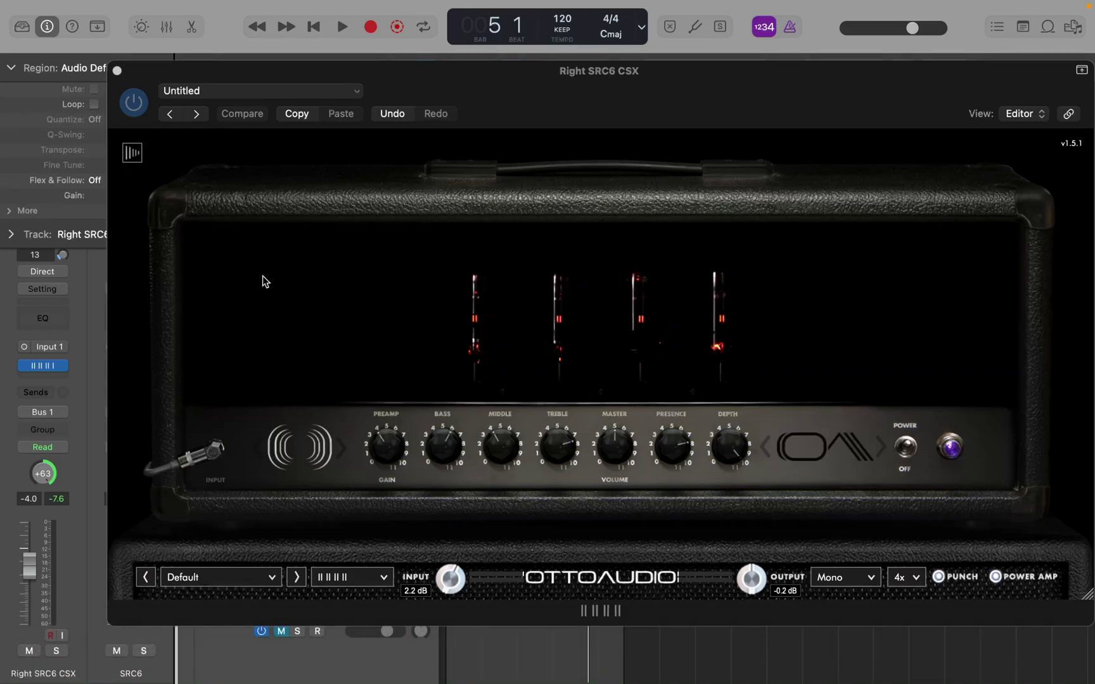
key("super+a")
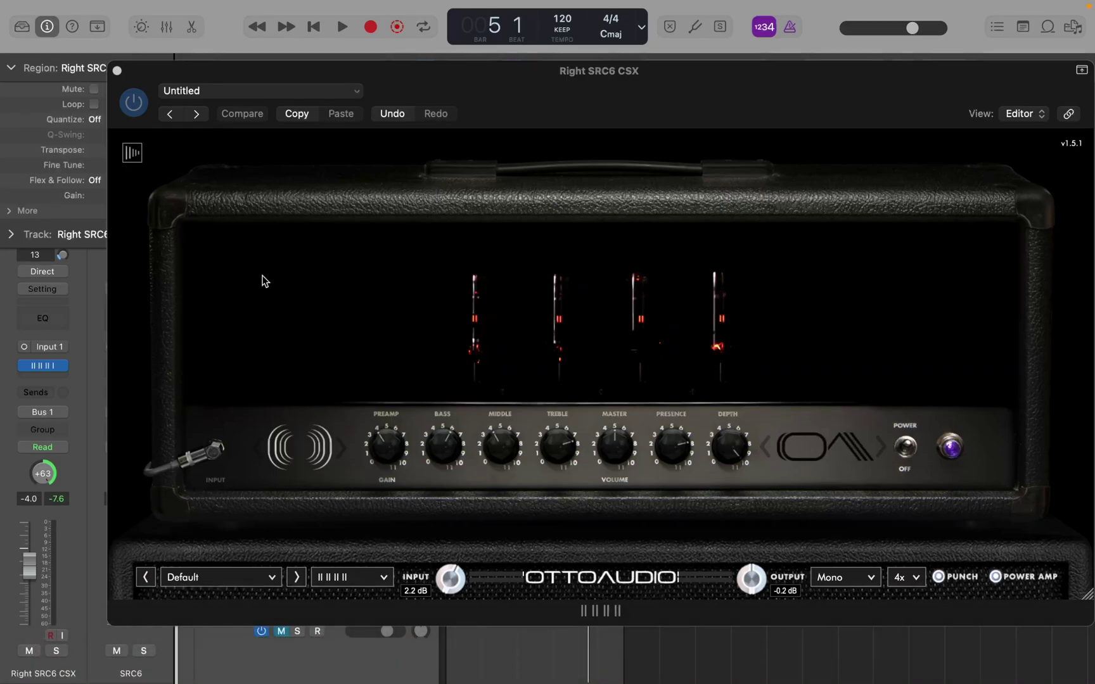
key("space")
key("space")
key("space")
key("space")
Step: Open the Repeat Regions/Cells/Events settings for the selected regions and cancel without making copies
key("super+r")
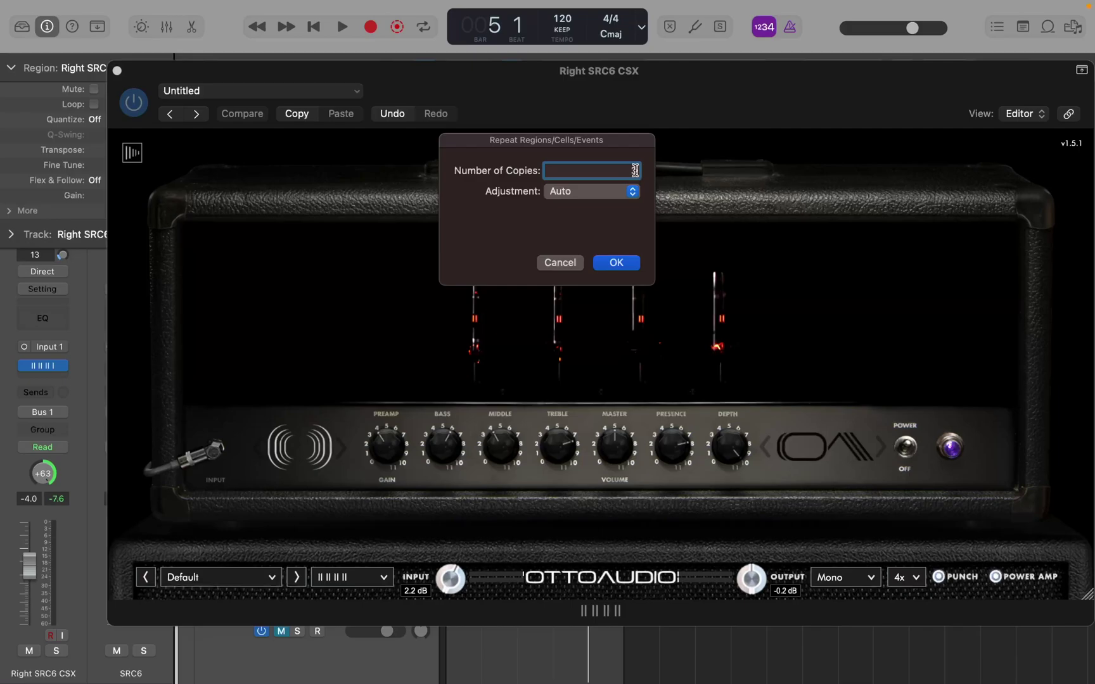
key("Escape")
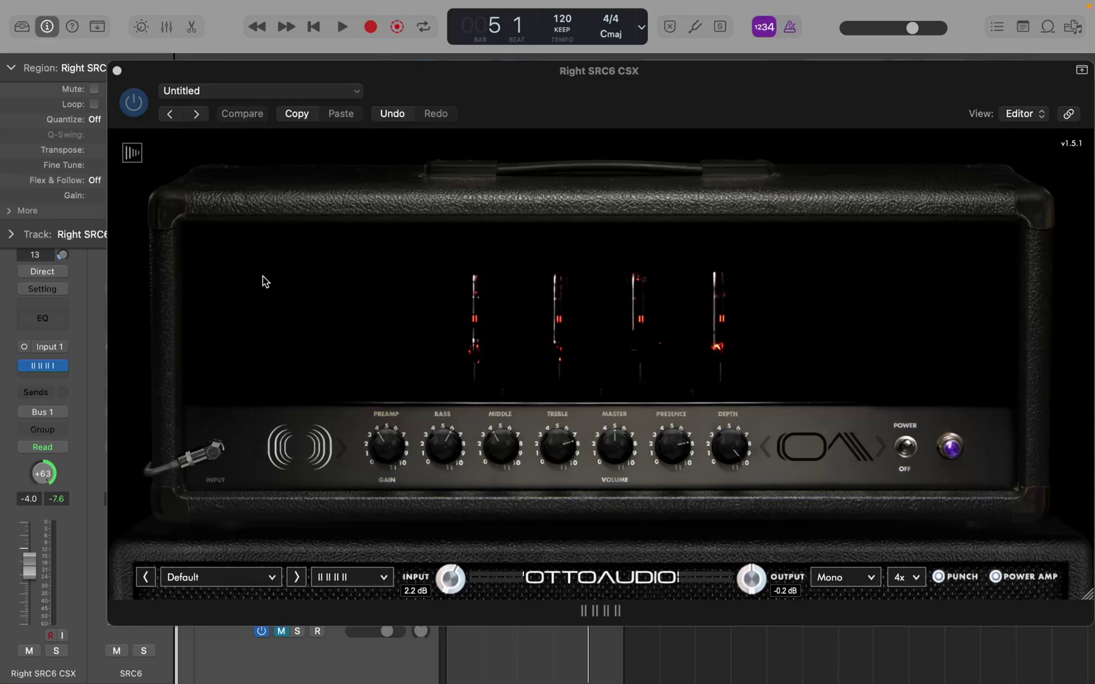
Step: Step the playhead back four bars and start and stop playback from there
key("End")
key("comma")
key("comma")
key("comma")
key("comma")
key("space")
key("space")
key("space")
Step: Step the playhead forward in single bars, returning it to the project start each time, and cancel the region length change
key("period")
key("Return")
key("period")
key("Return")
key("period")
key("period")
key("period")
key("period")
key("Return")
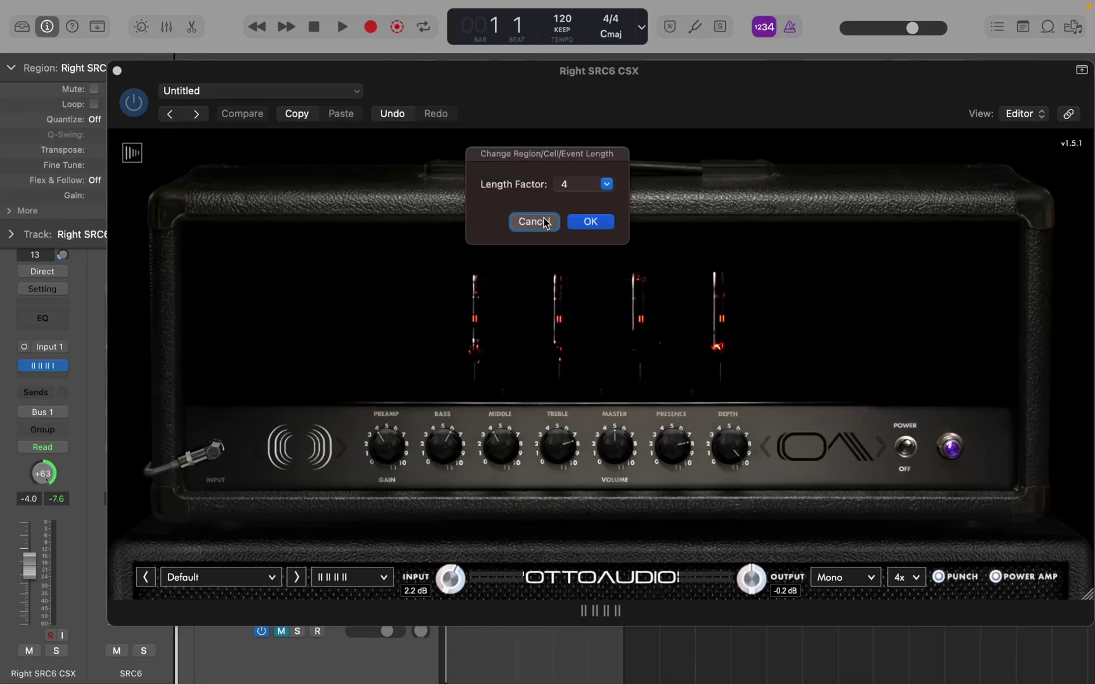
left_click(543, 221)
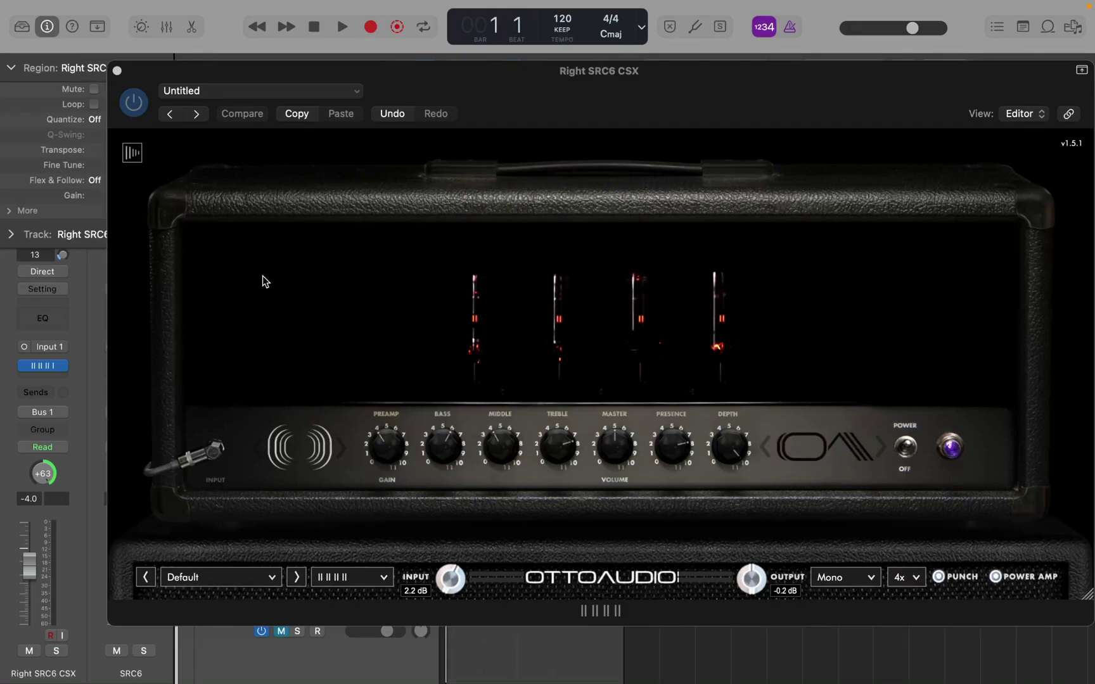
Step: Try the larger forward jumps of the playhead, returning it to the project start after each attempt
key("shift+period")
key("shift+period")
key("Return")
key("alt+period")
key("Return")
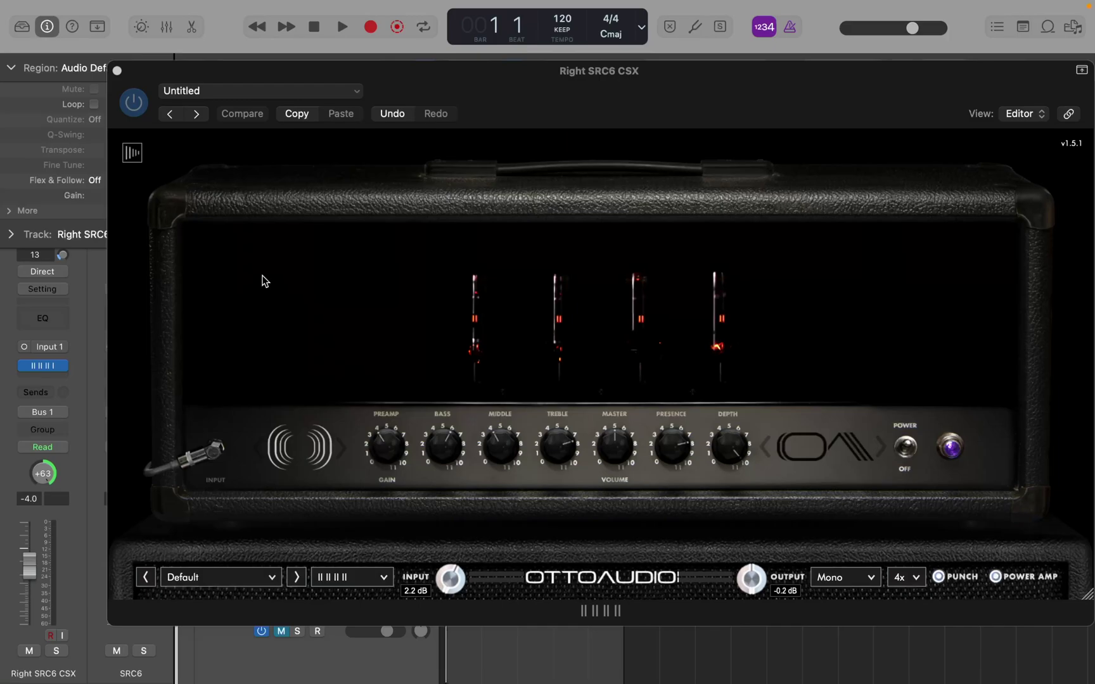
Step: Play the project from bar 1 to about bar 11 and stop playback
key("space")
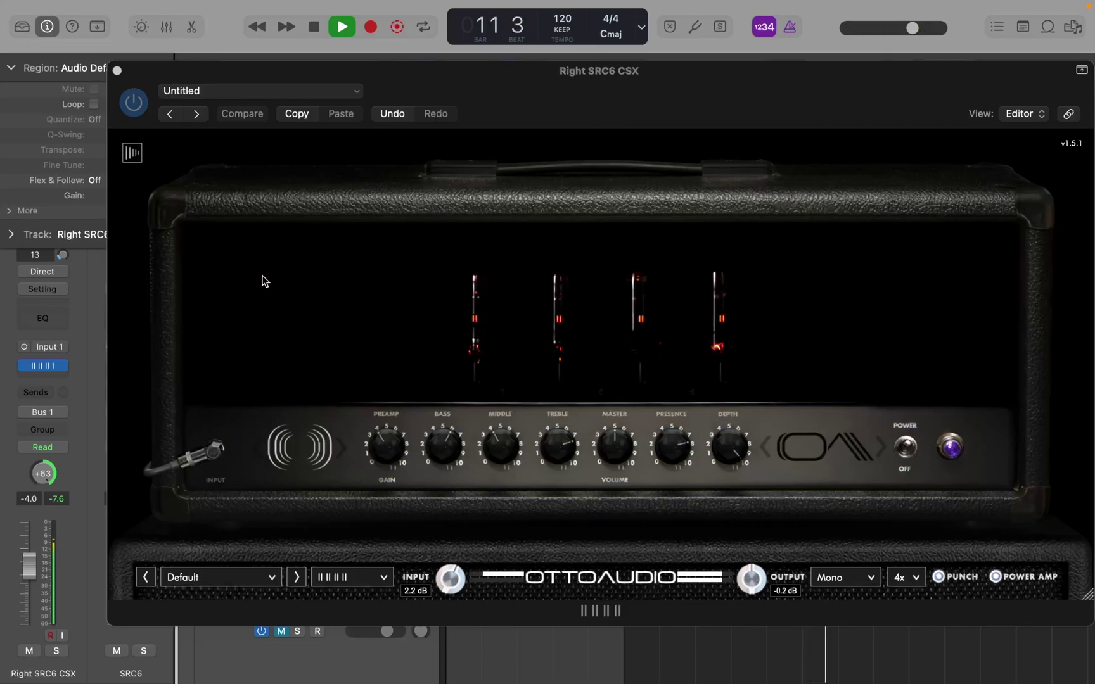
key("space")
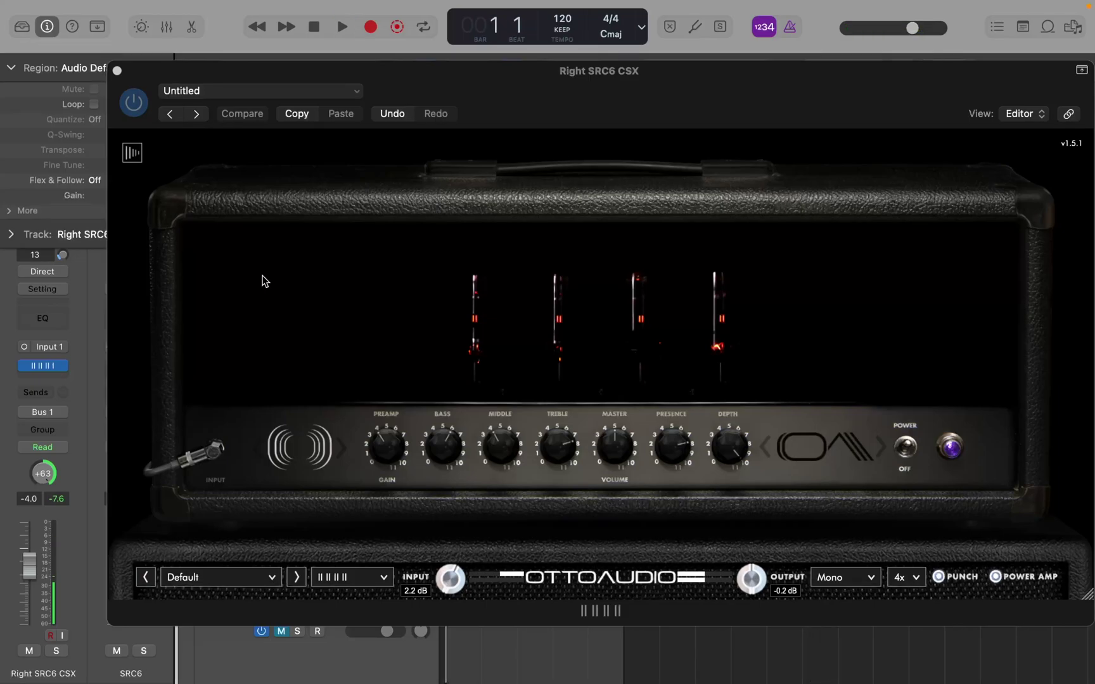
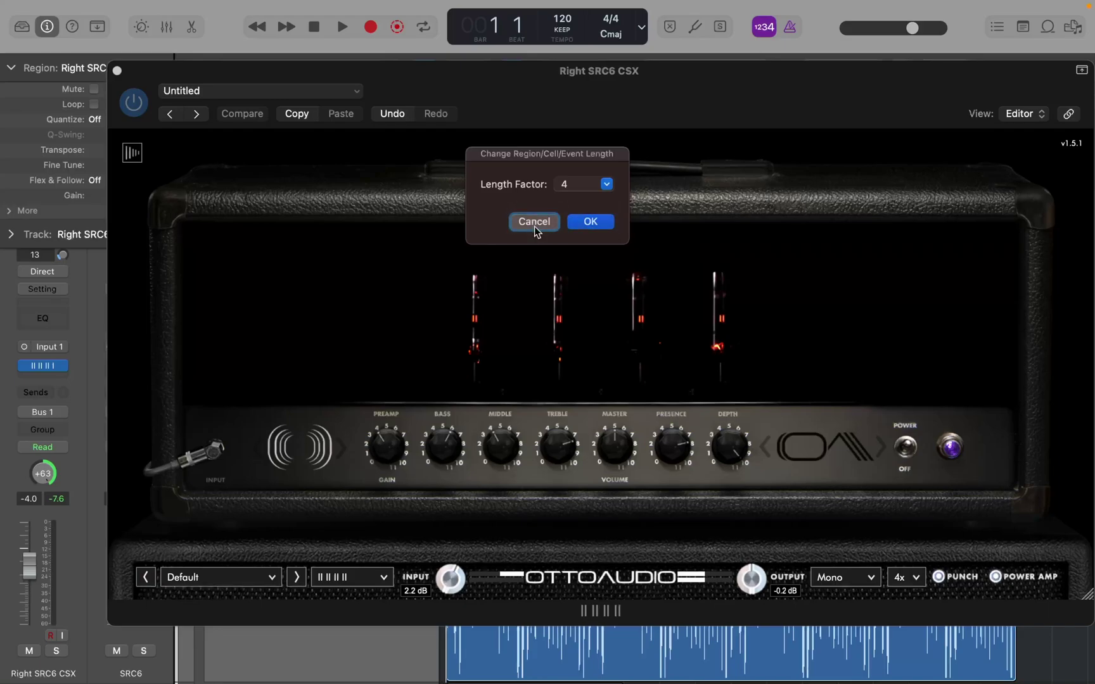
Step: Change the length of the selected regions with a length factor of 0.5
left_click(564, 183)
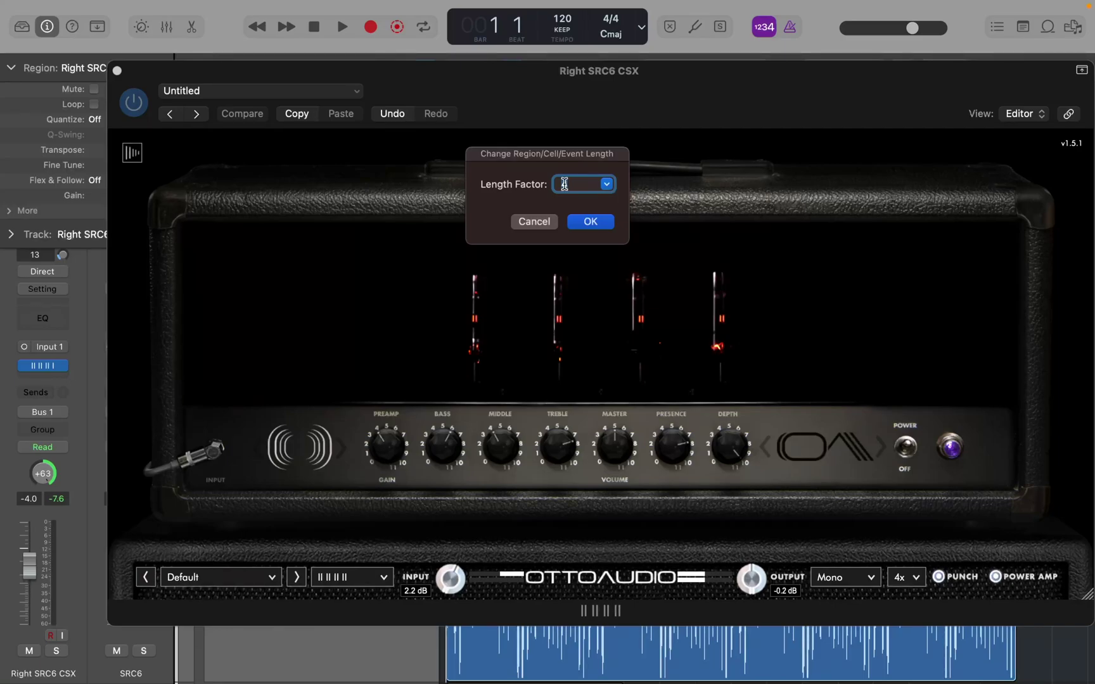
type("4")
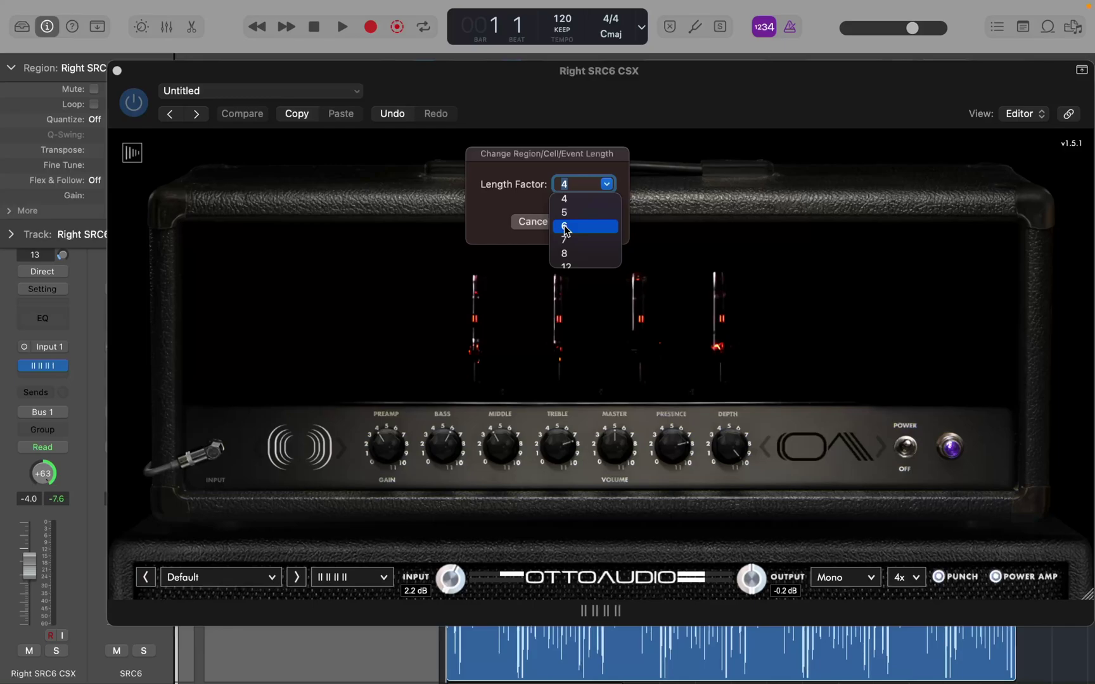
scroll(568, 260, "down", 2)
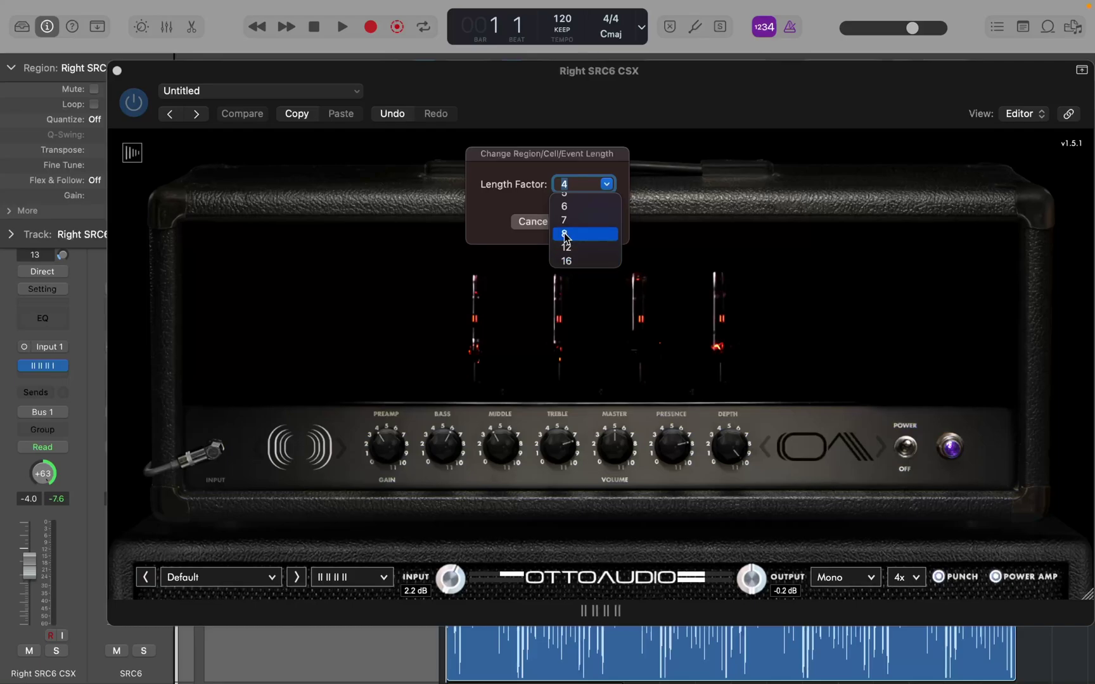
scroll(566, 238, "up", 6)
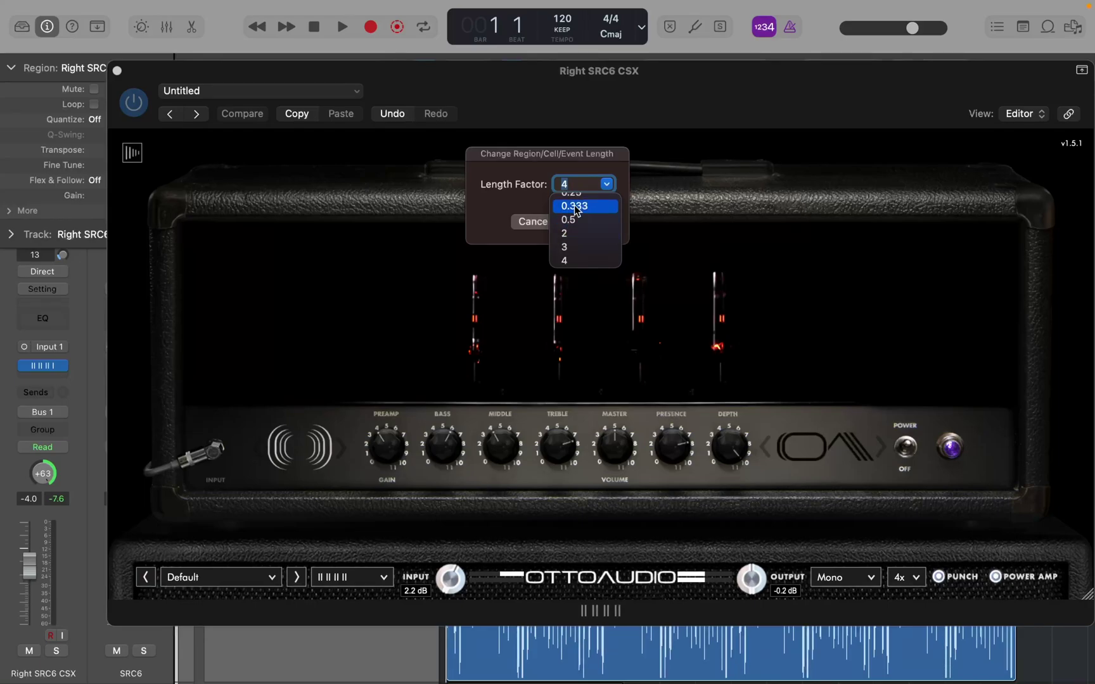
scroll(572, 204, "up", 1)
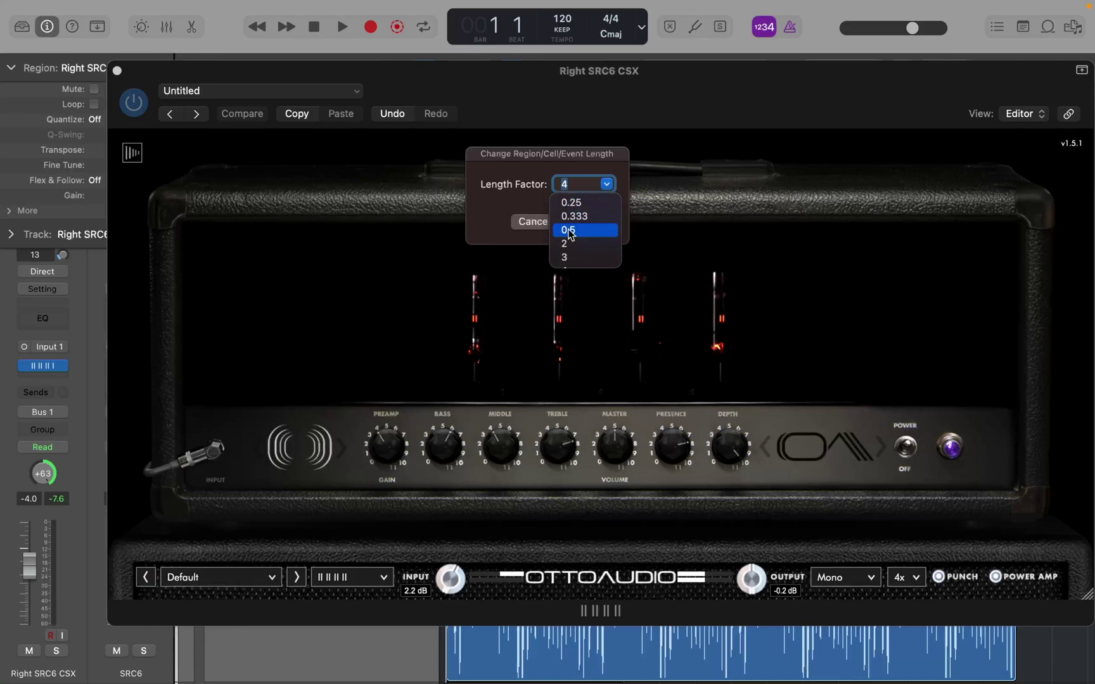
left_click(570, 230)
key("Return")
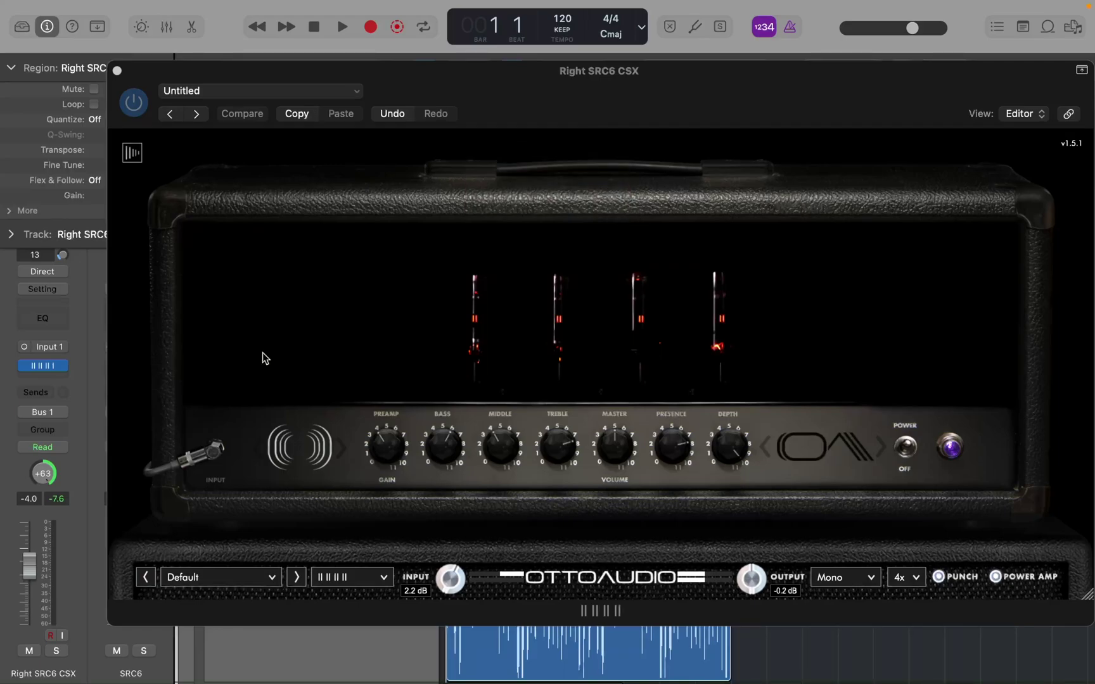
Step: Jump the playhead to bar 9 to check the shortened regions' end and return it to the project start
key("shift+period")
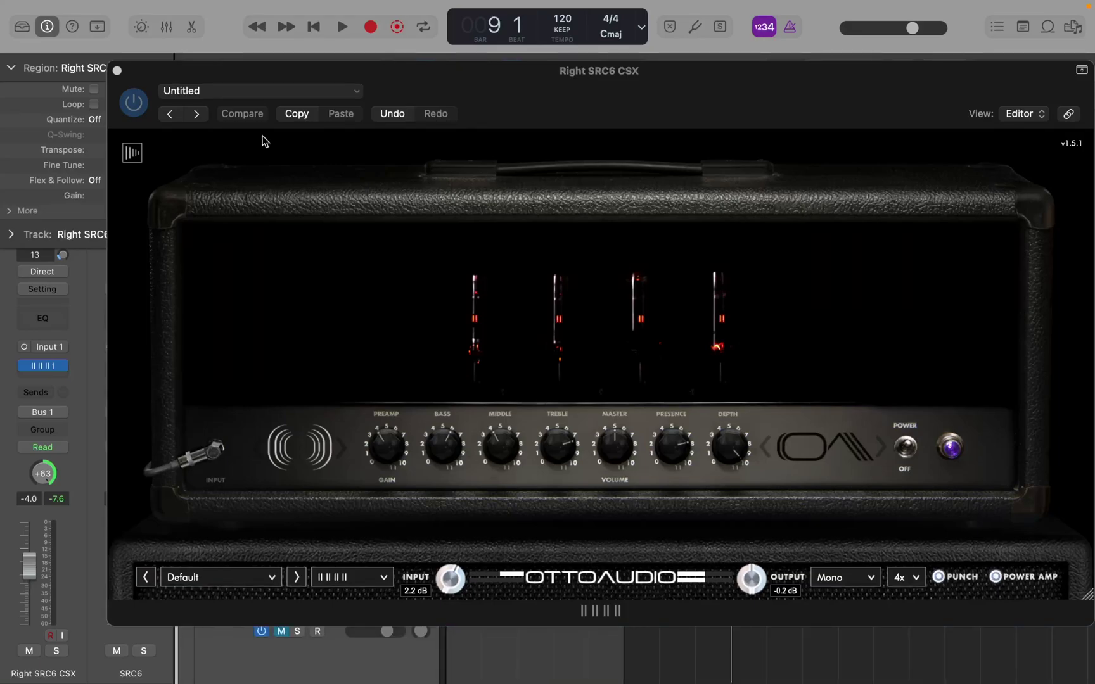
key("Return")
Step: Select the Left SRC6 CSX track and play the project from the start to about bar 7
key("Down")
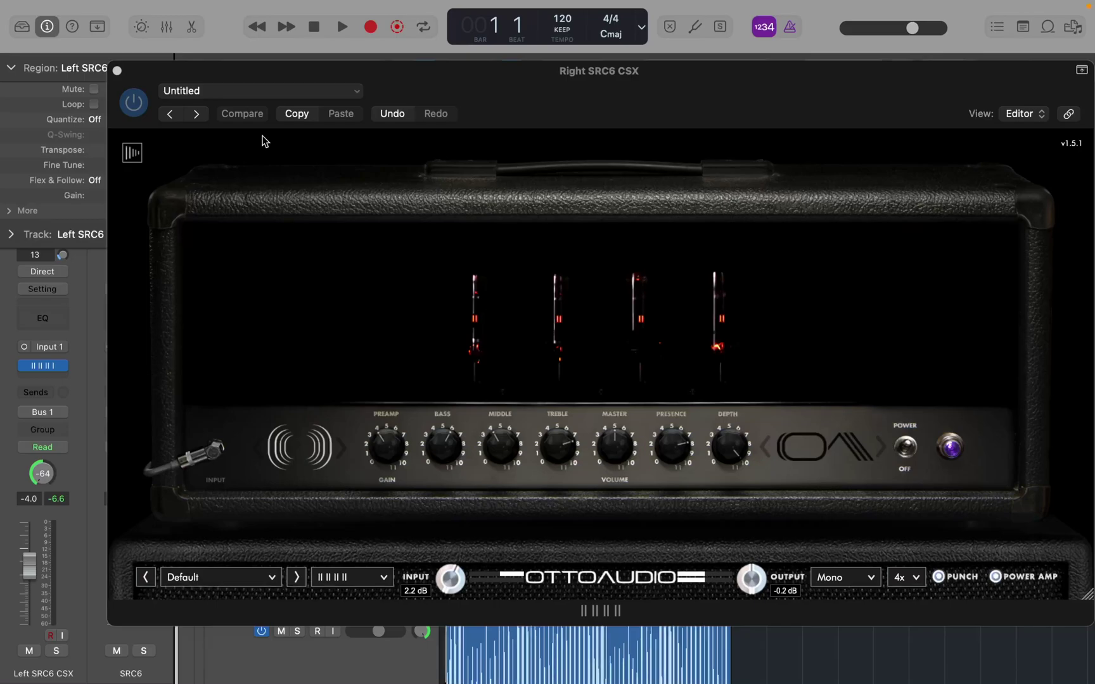
key("space")
key("Return")
key("space")
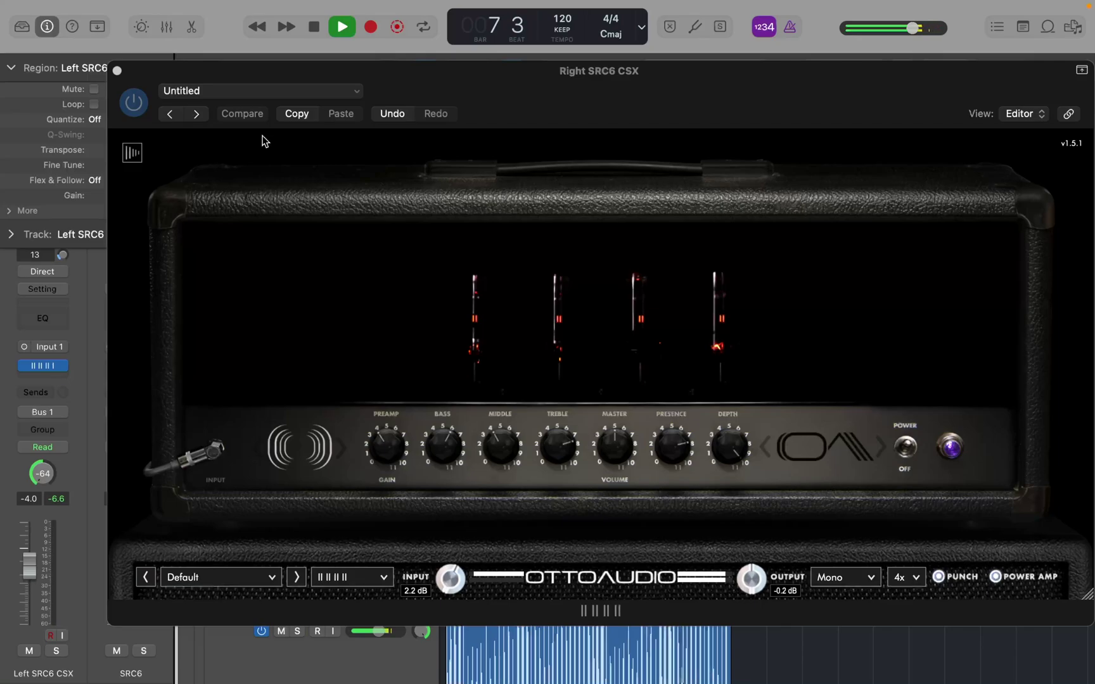
key("space")
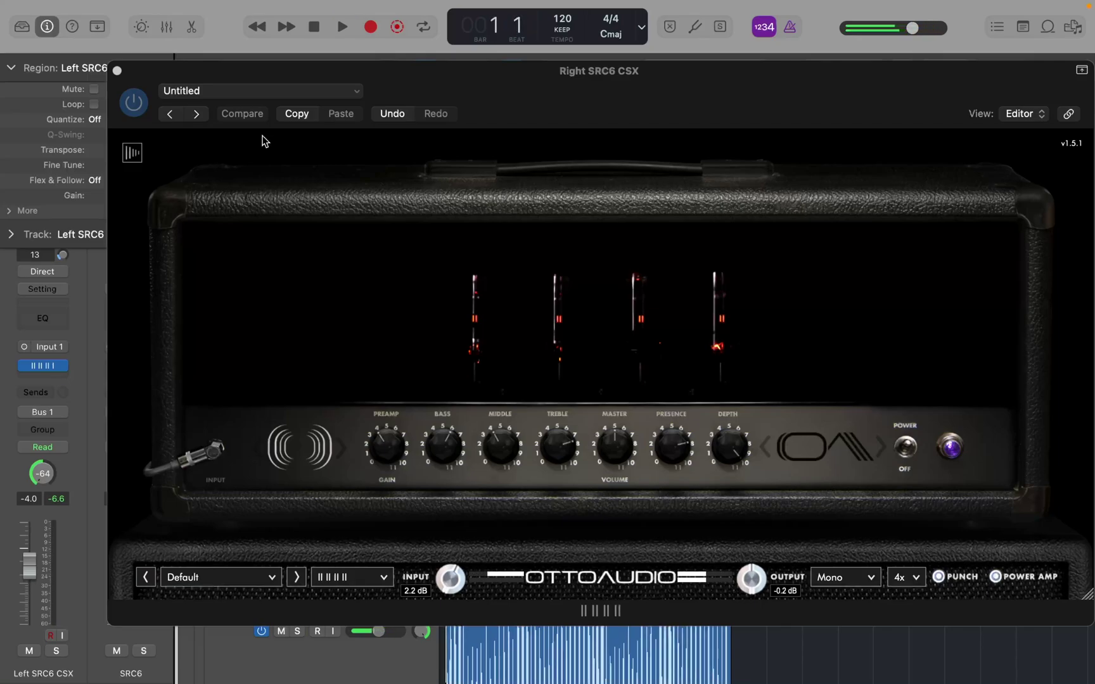
Step: Move the playhead to bar 5 and audition playback from there
key("period")
key("period")
key("period")
key("period")
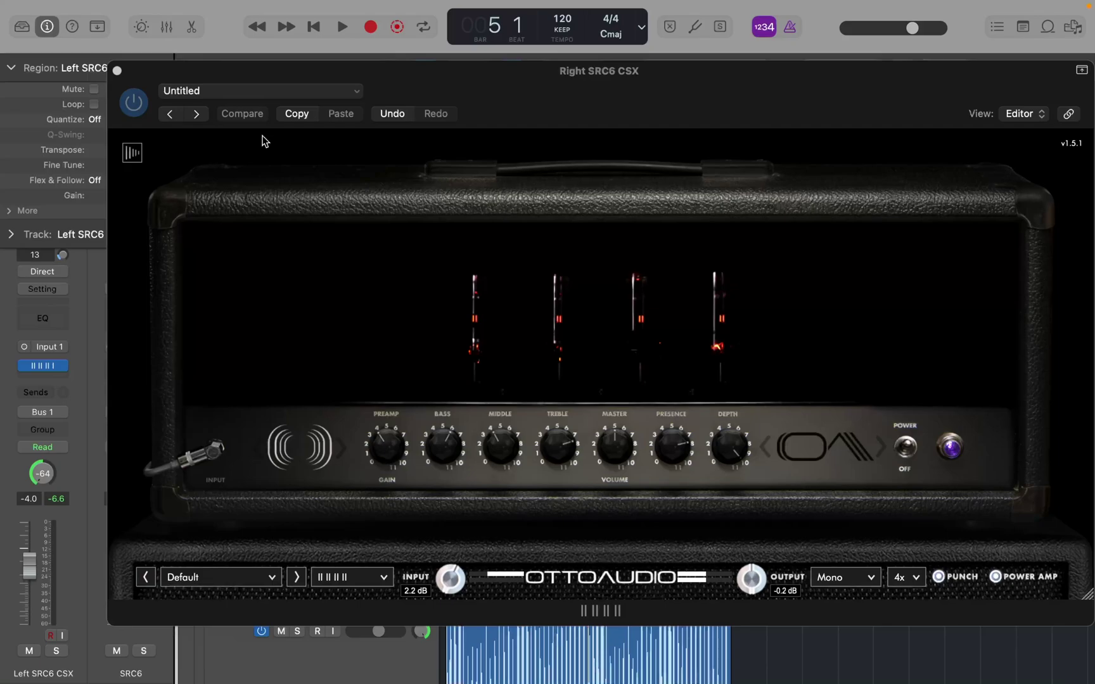
key("space")
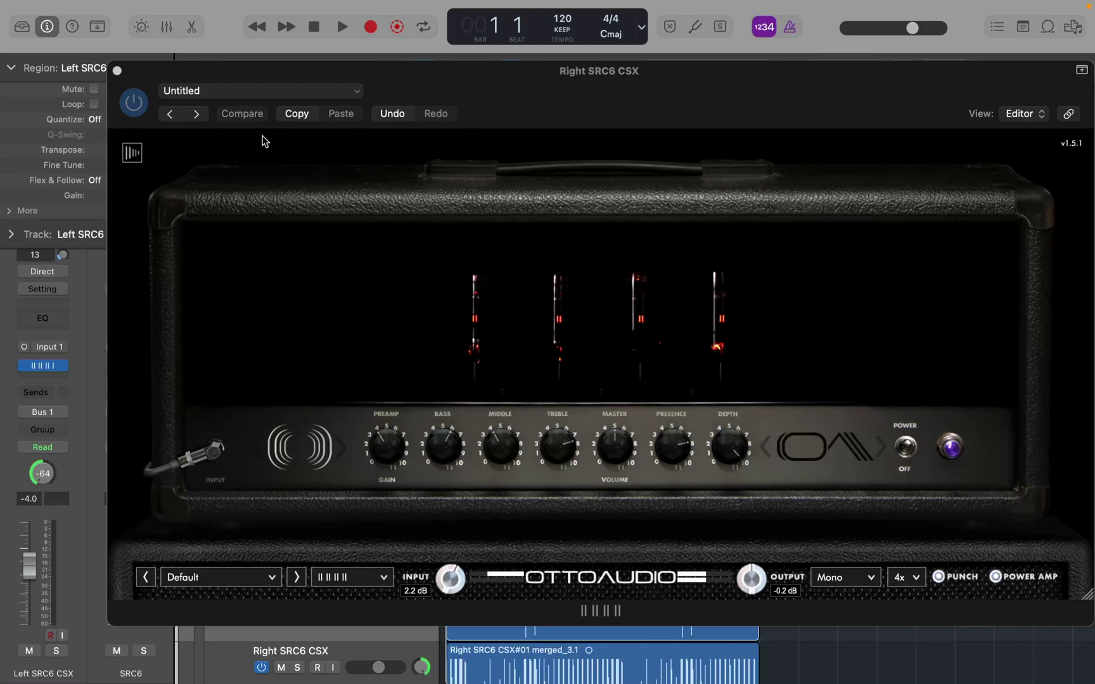
Step: Play the project from the start to about bar 8 and stop playback
key("space")
key("space")
key("space")
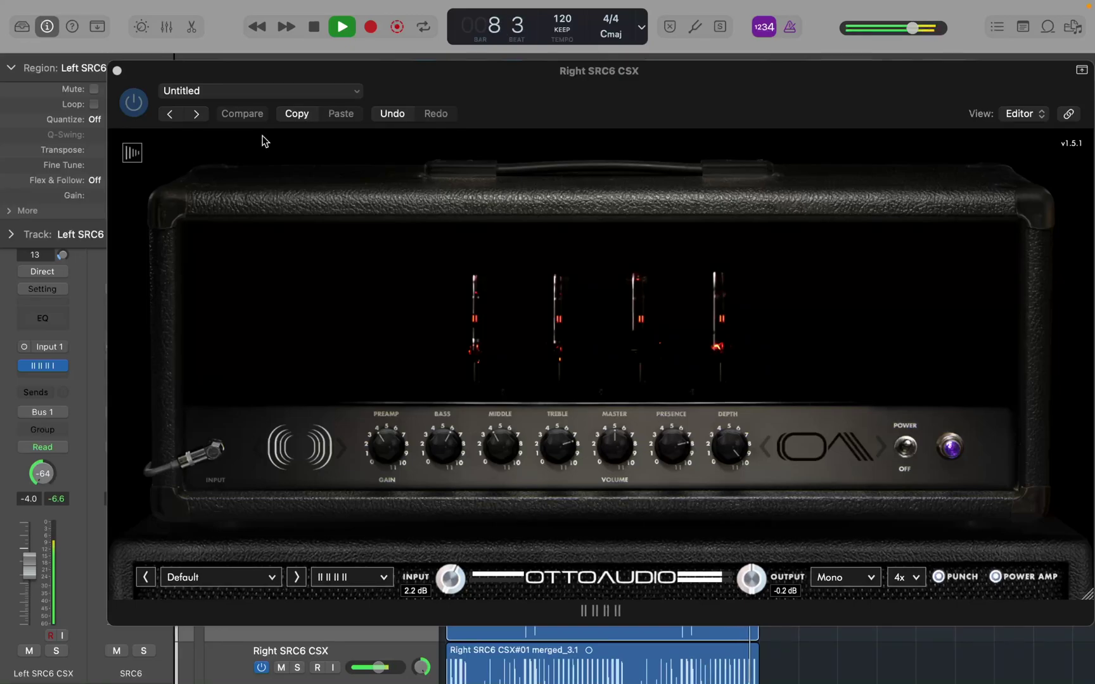
key("space")
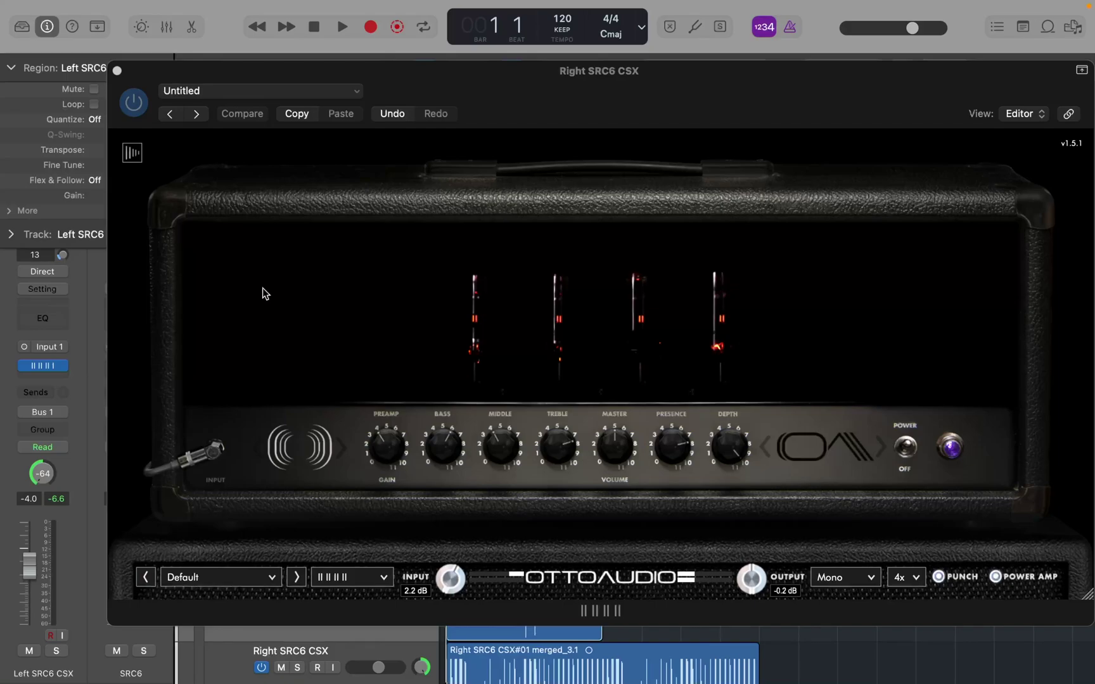
Step: Check the bar 5 position, return to the project start and repeat the Left SRC6 CSX region up to bar 9
key("period")
key("period")
key("period")
key("period")
key("Return")
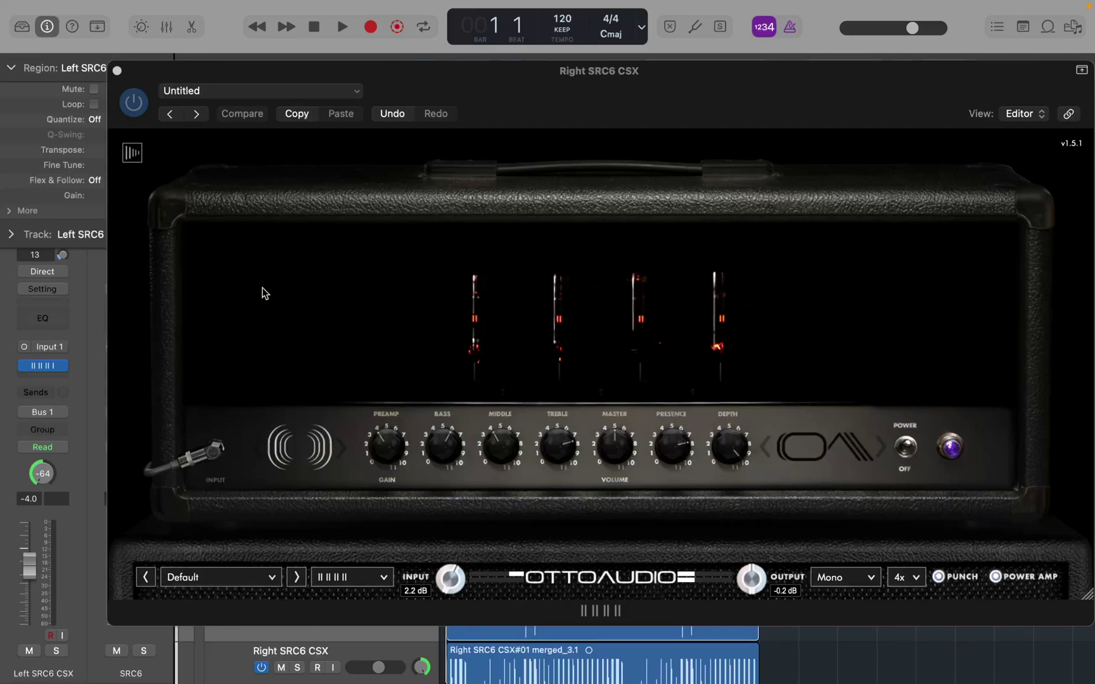
Step: Jump the playhead to bar 9 and solo the Fingerstyle Electric Bass track
key("shift+period")
key("Down")
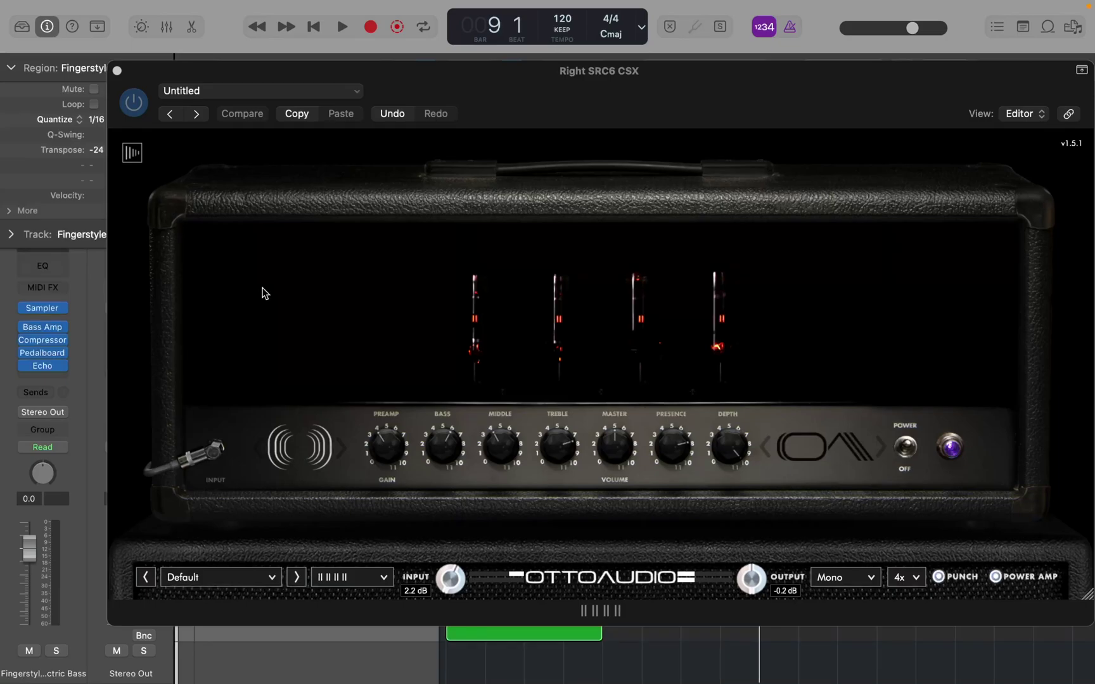
key("s")
Step: Audition the soloed bass track from the project start and return the playhead to bar 1
key("space")
key("space")
key("Return")
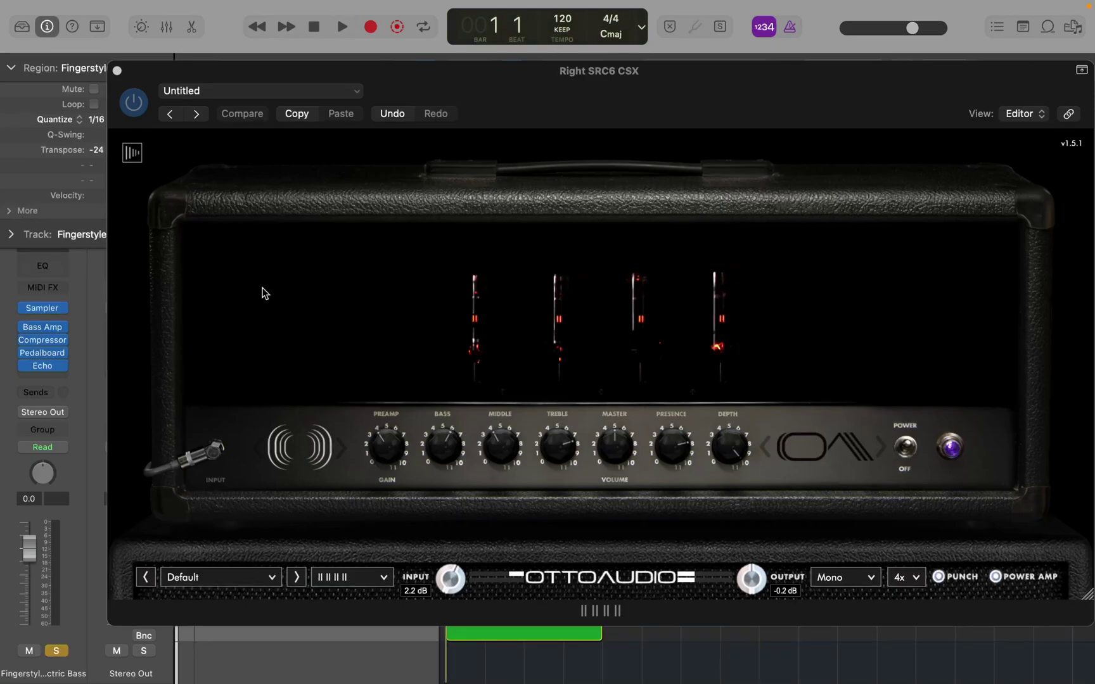
key("space")
key("space")
key("Return")
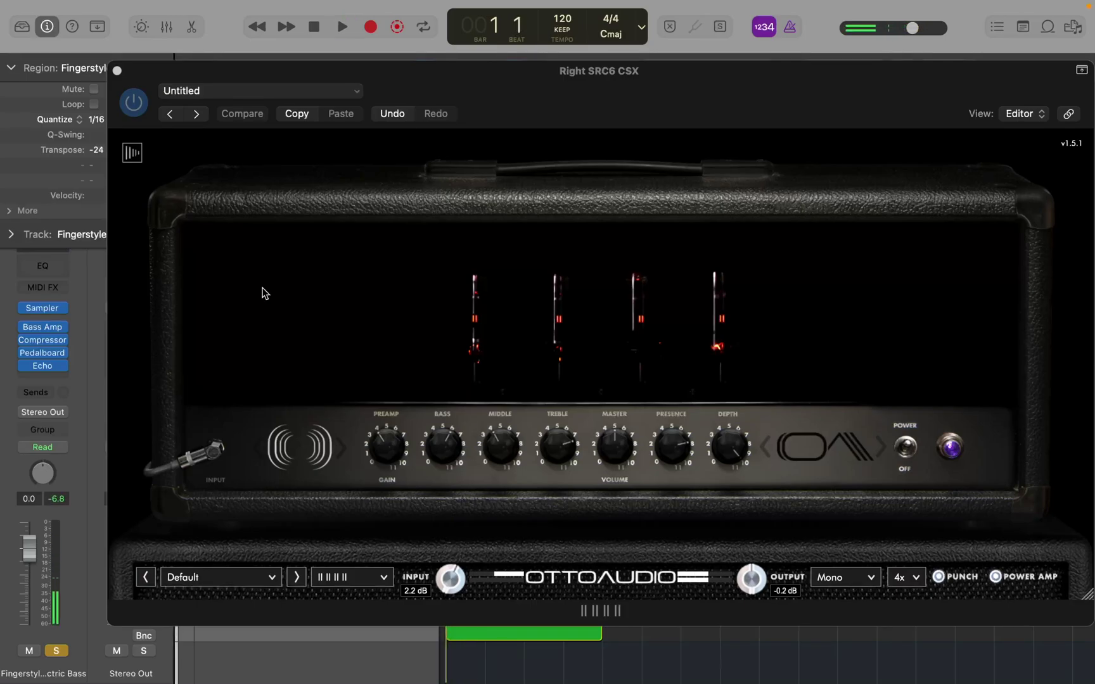
Step: Check the bass region's end at bar 5, return to the start and repeat the region once up to bar 9
key(".")
key(".")
key(".")
key(".")
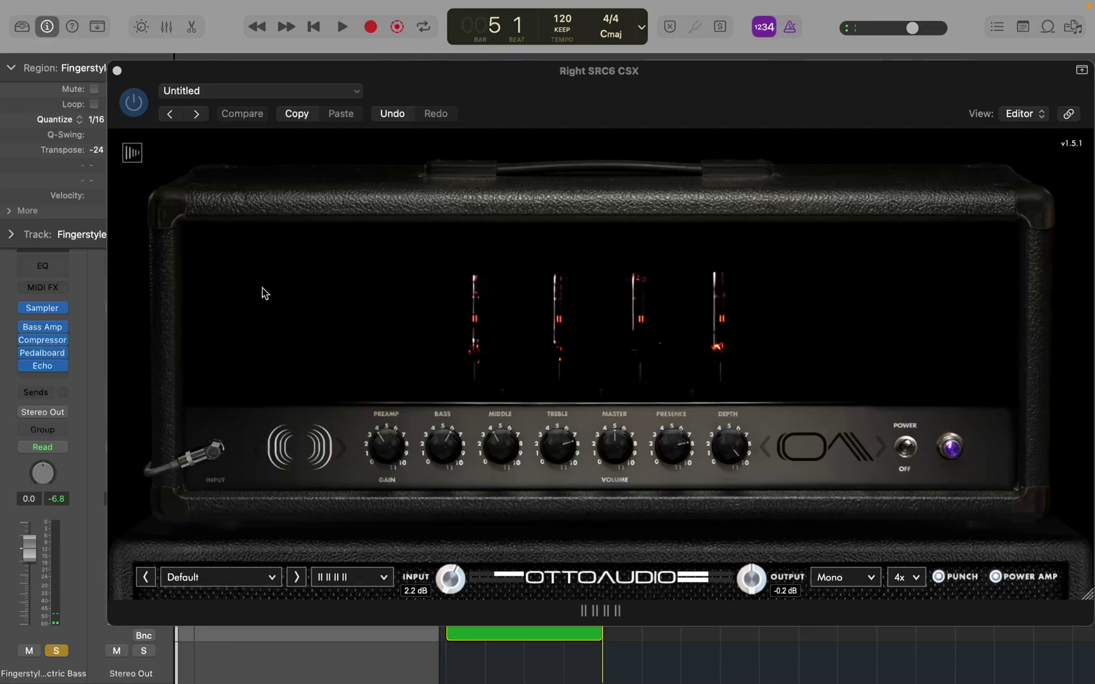
key("Return")
key("super+r")
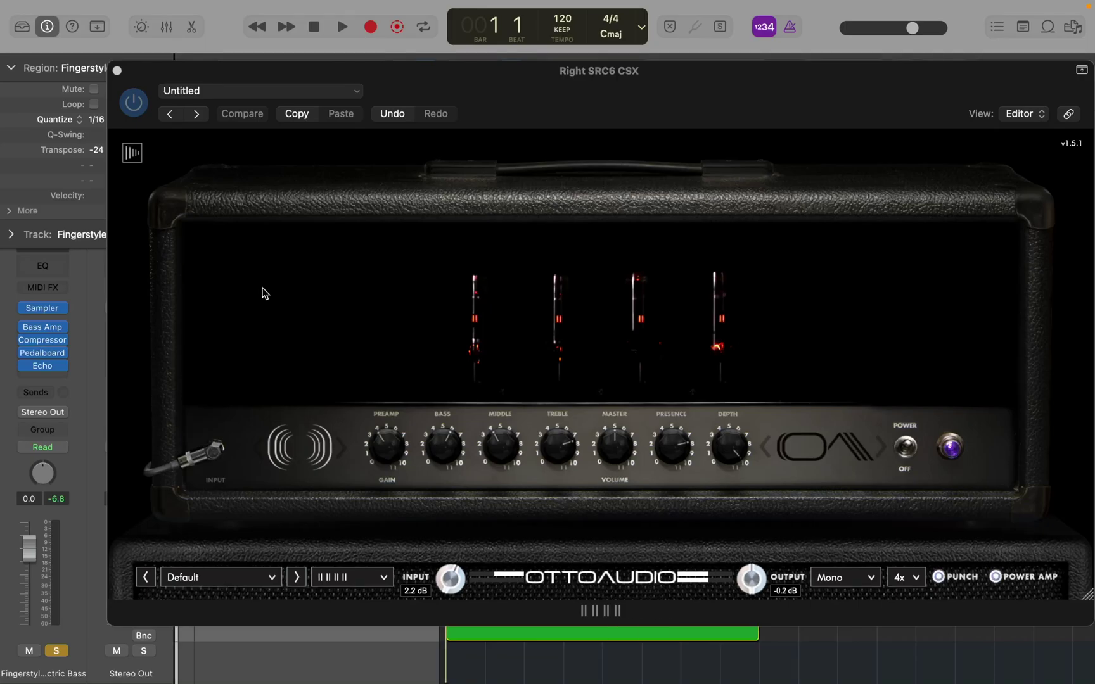
Step: Check bar 9, return the playhead to the project start and solo the Heavy drum track
key("shift+period")
key("Return")
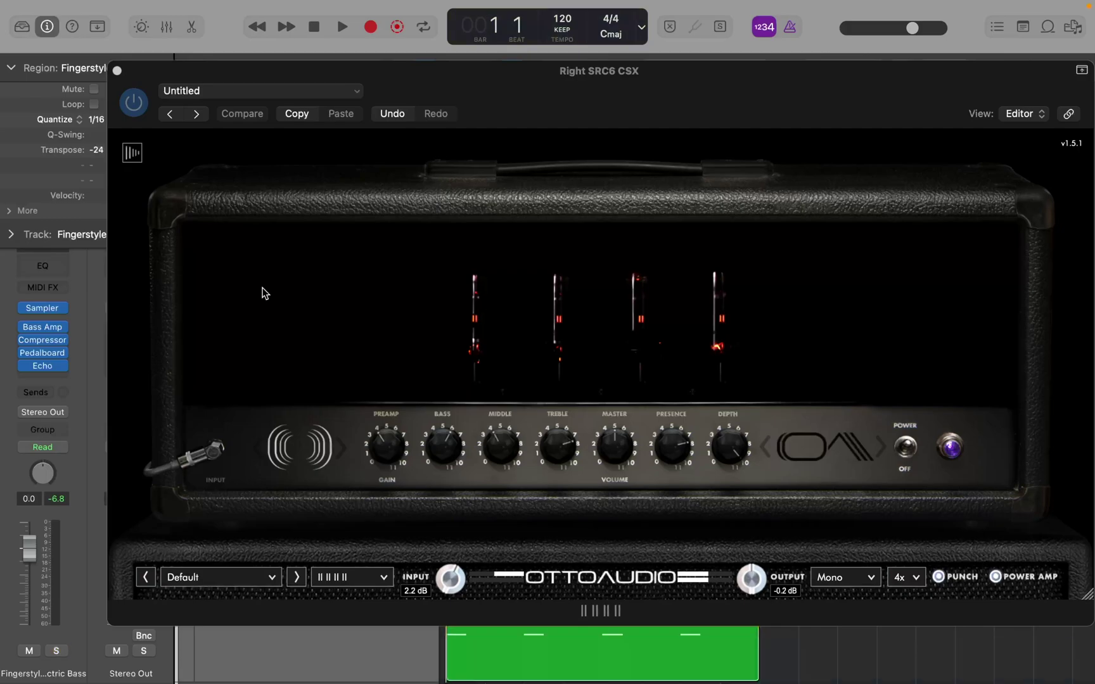
key("Up")
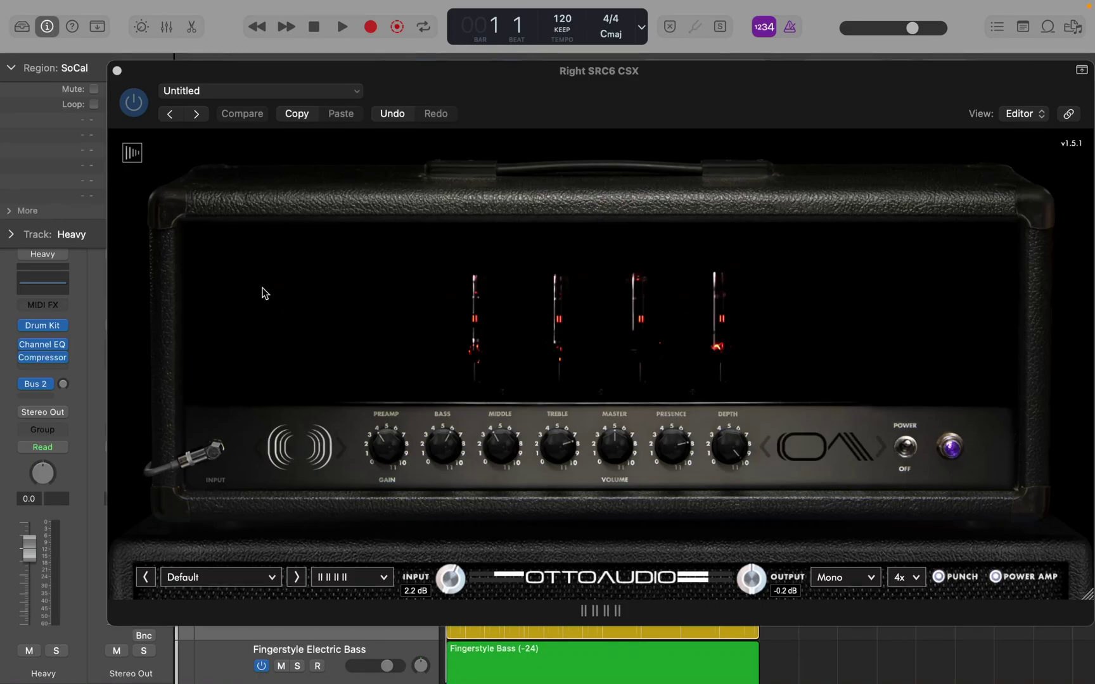
key("s")
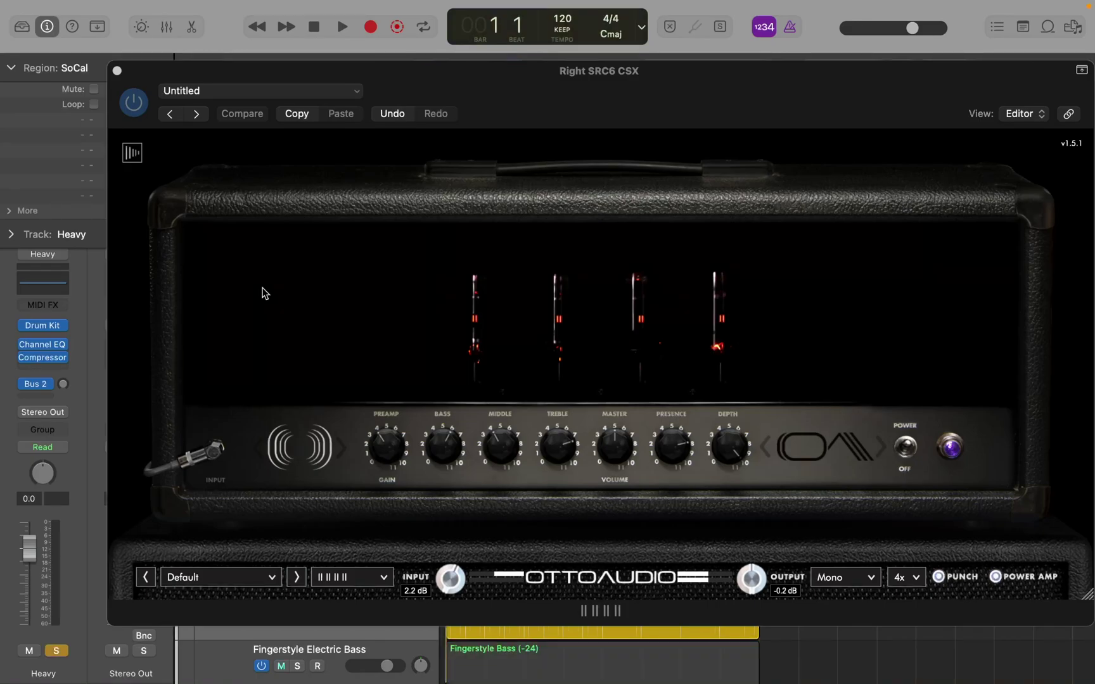
Step: Audition the soloed drum region from the project start and replay it from bar 4 across bar 5
key("space")
key("space")
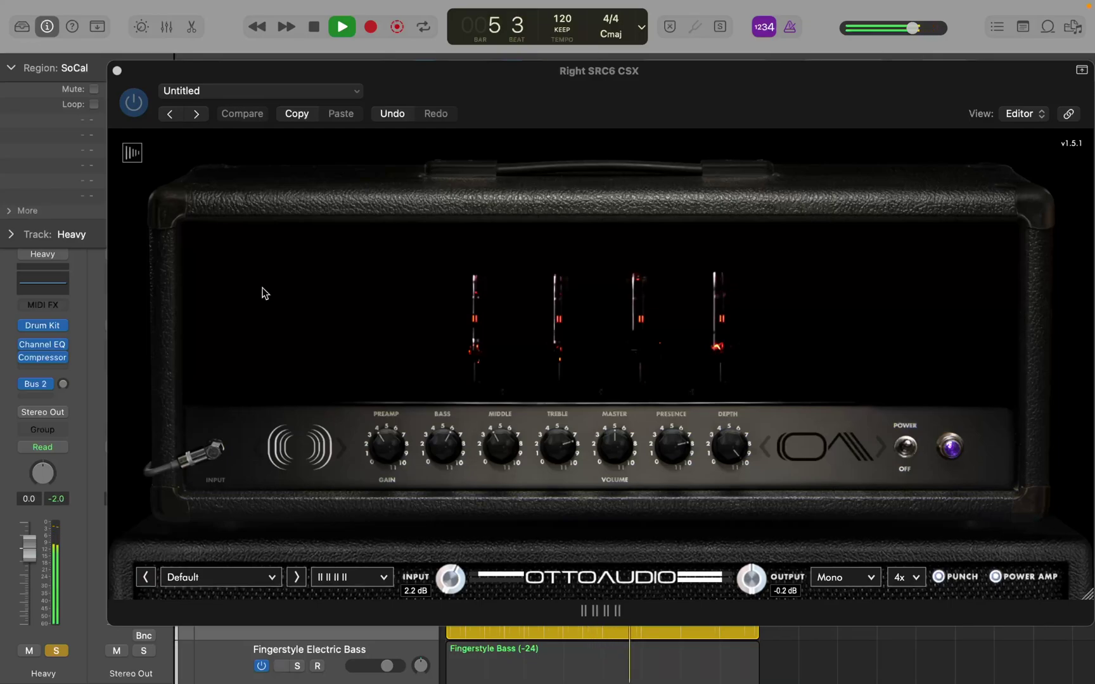
key("space")
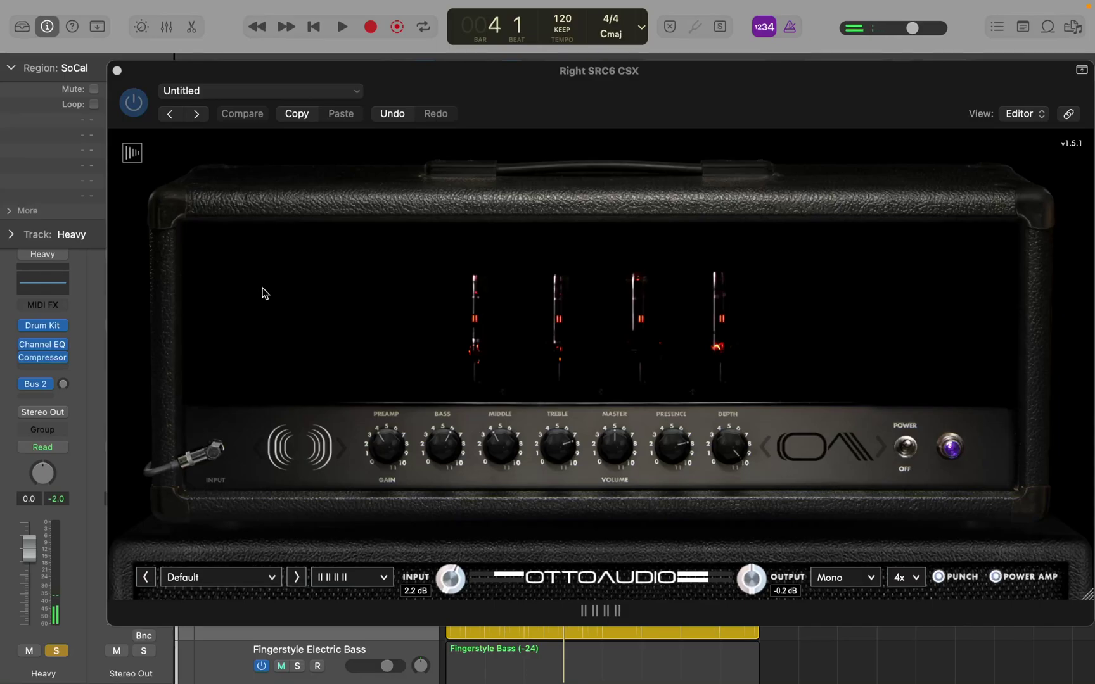
key("space")
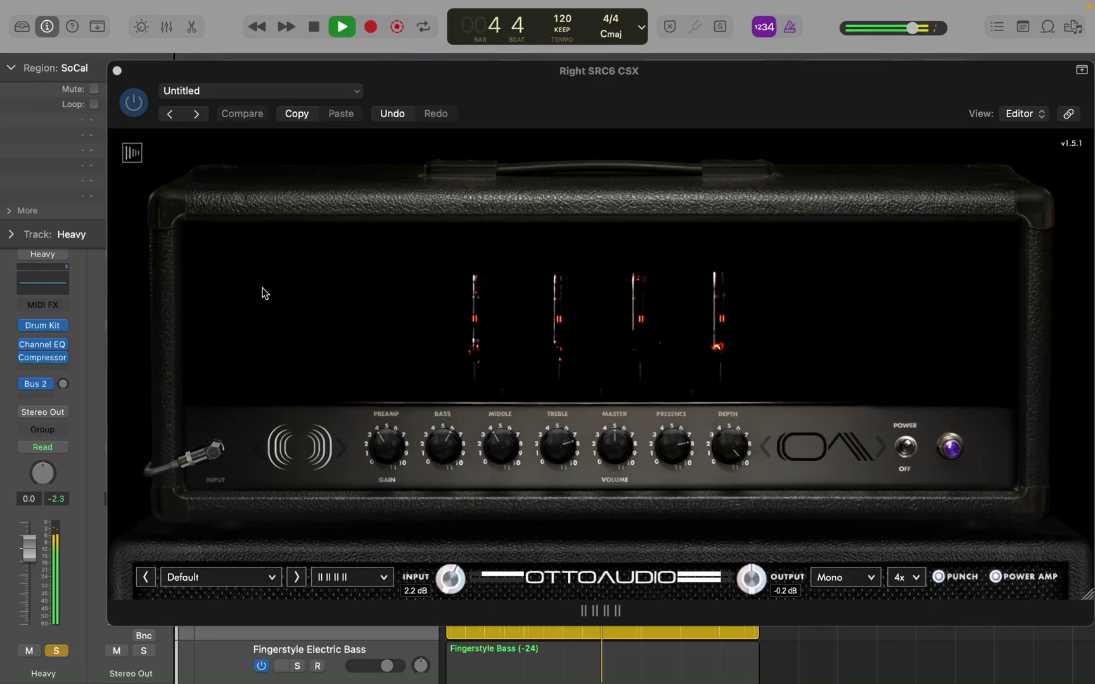
key("space")
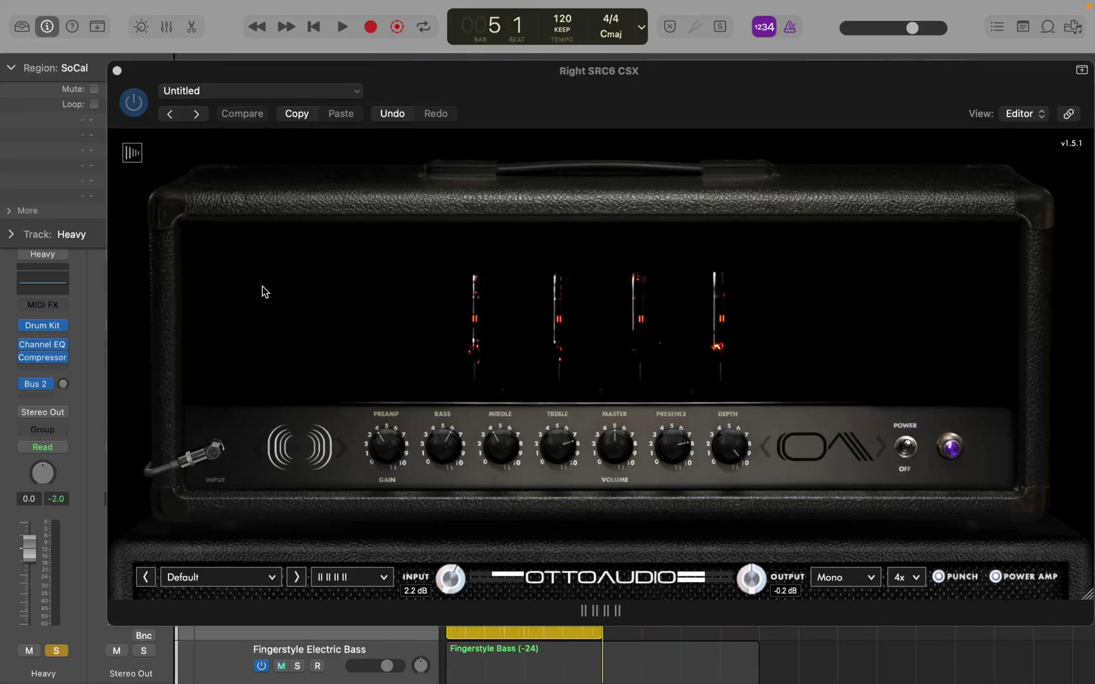
Step: Audition the four-bar drum region from bar 1 and replay bar 4 to check where the region ends
key("space")
key("space")
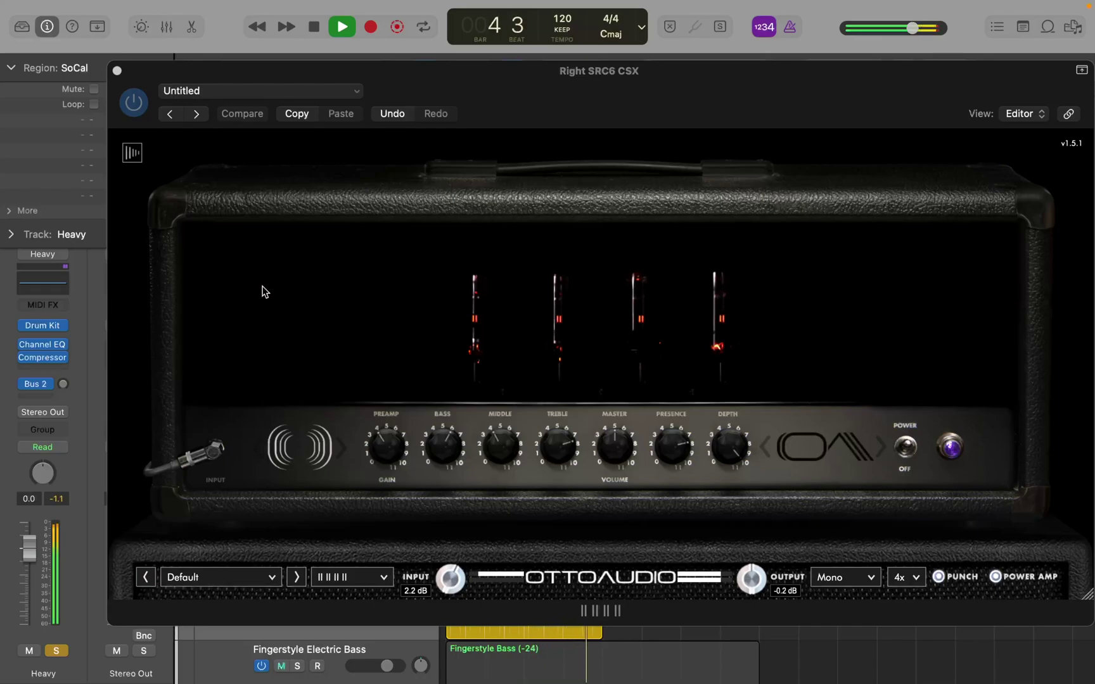
key("space")
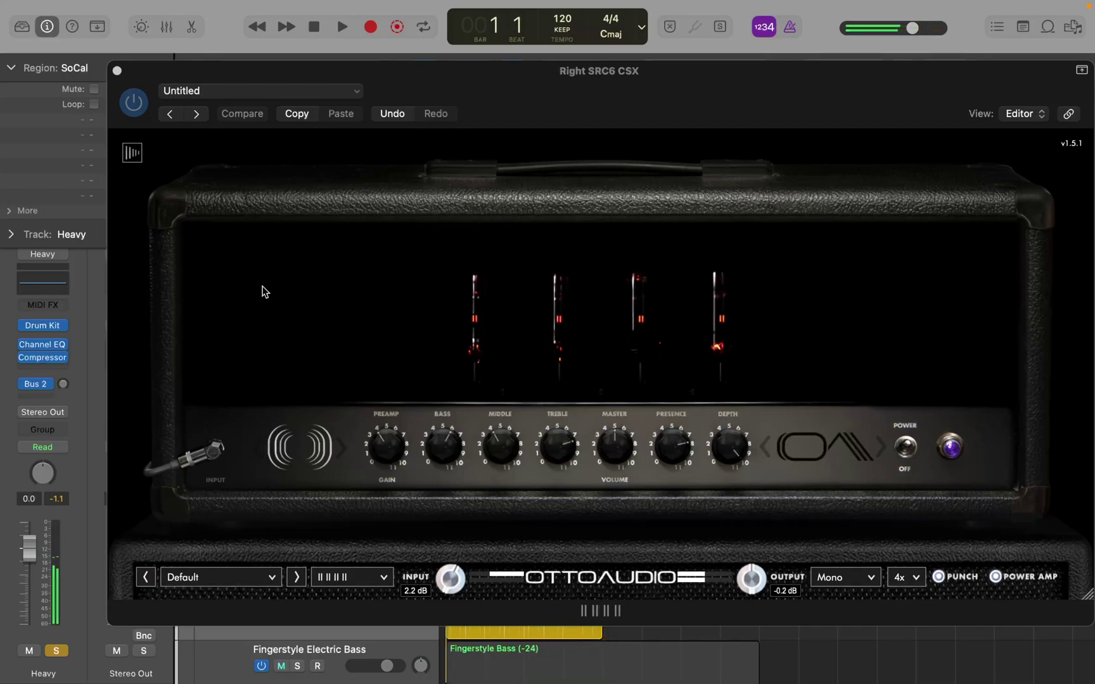
key("period")
key("period")
key("period")
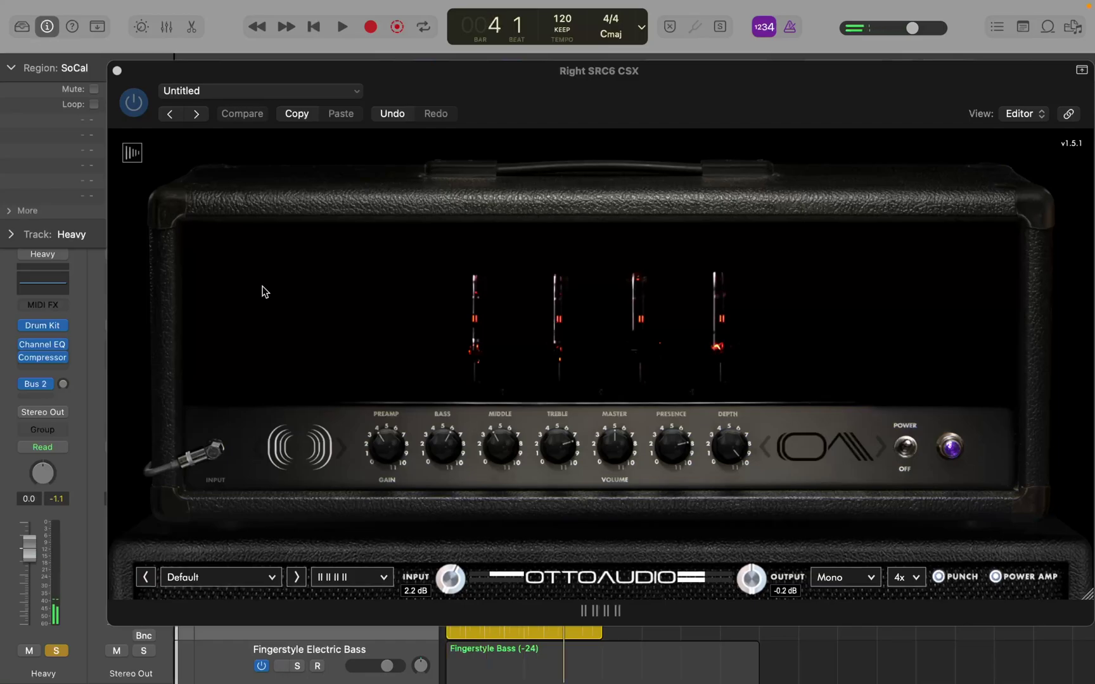
key("space")
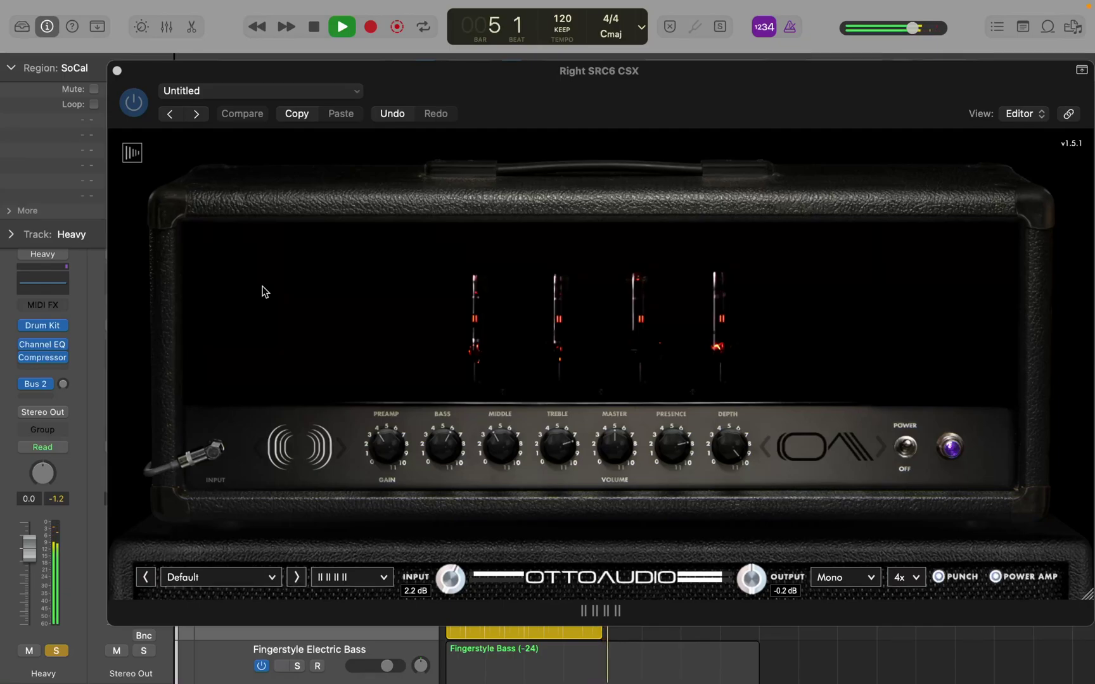
key("space")
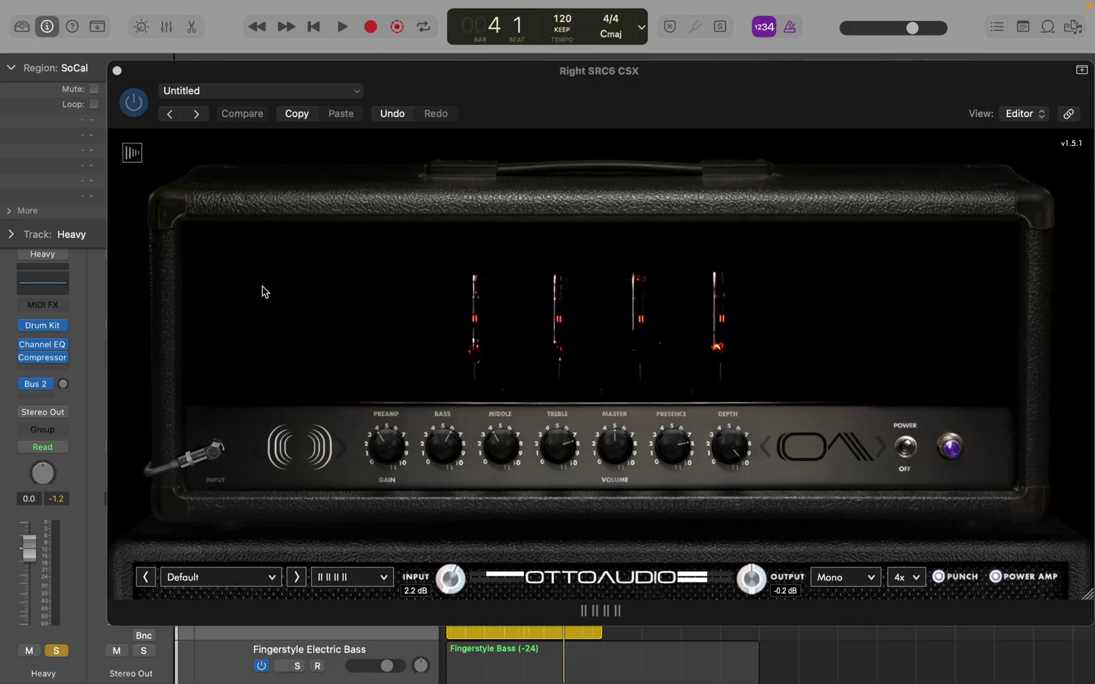
Step: Change the Heavy drum region's length using a length factor of 2
key("ctrl+shift+l")
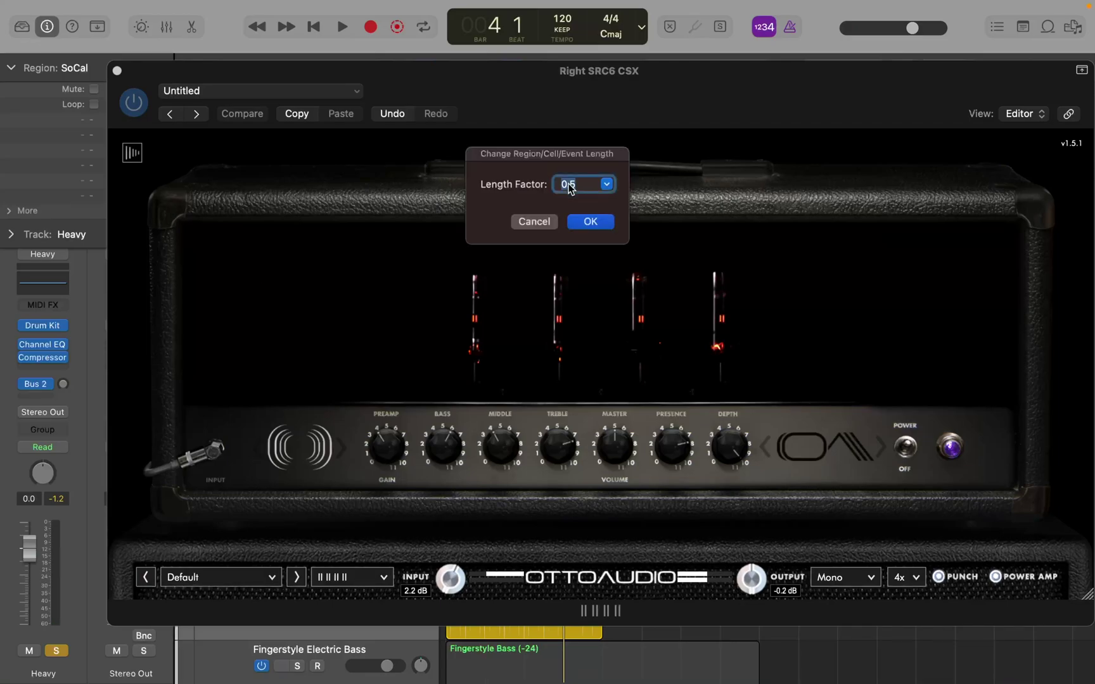
type("2")
key("Return")
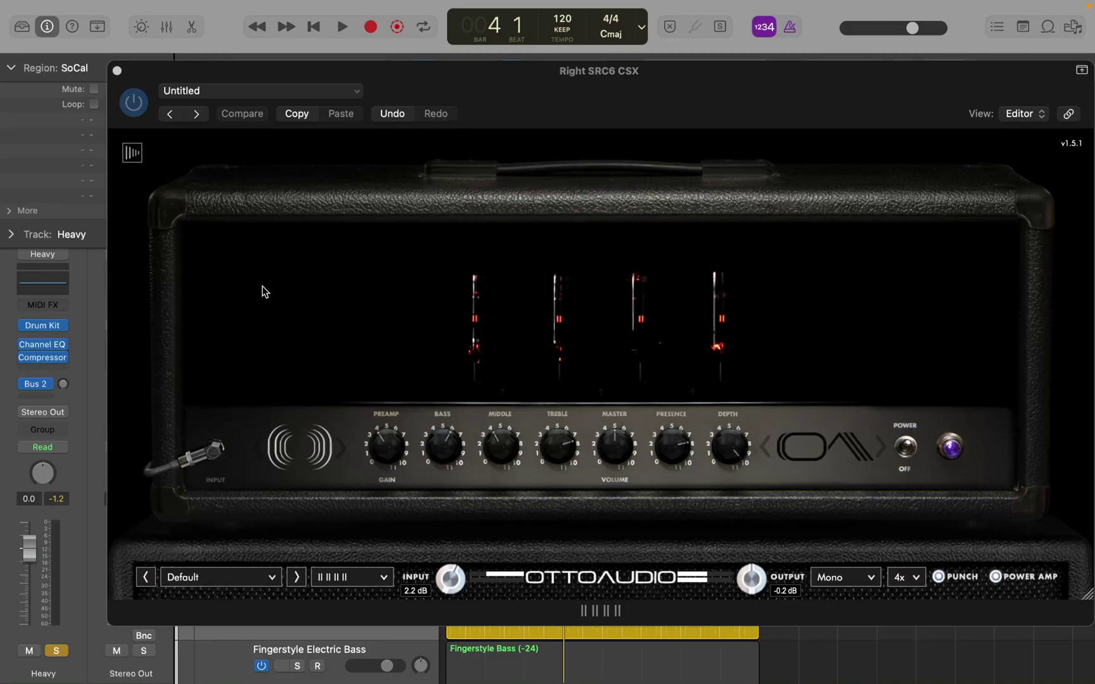
Step: Return to the project start and audition the lengthened drum region
key("shift+period")
key("Return")
key("space")
key("space")
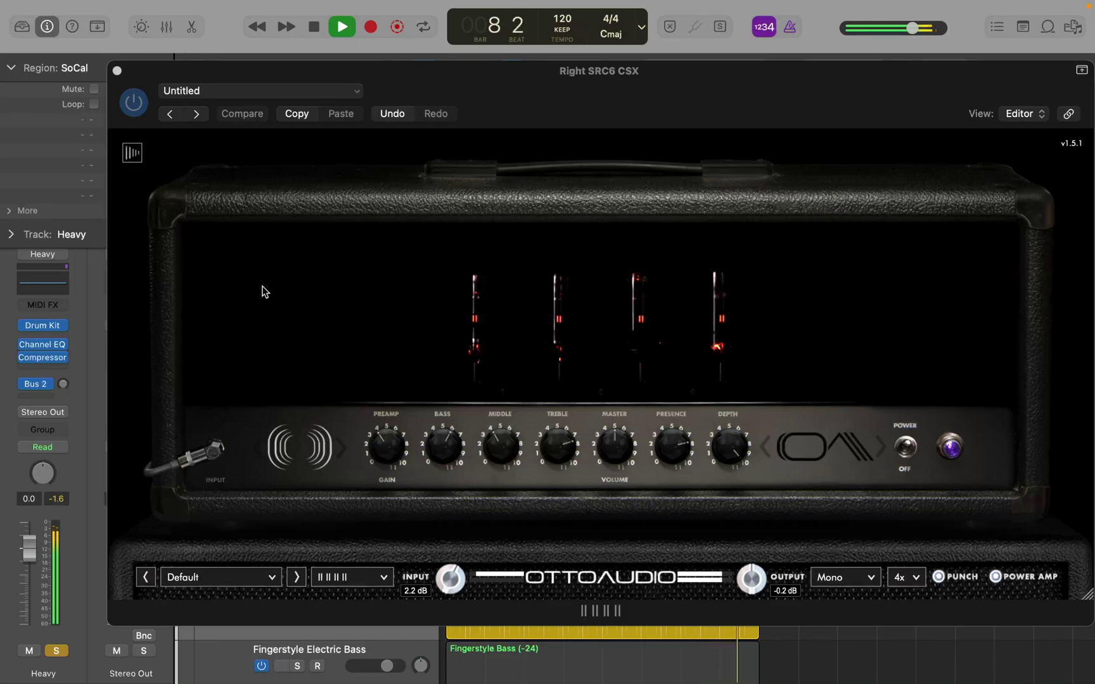
key("space")
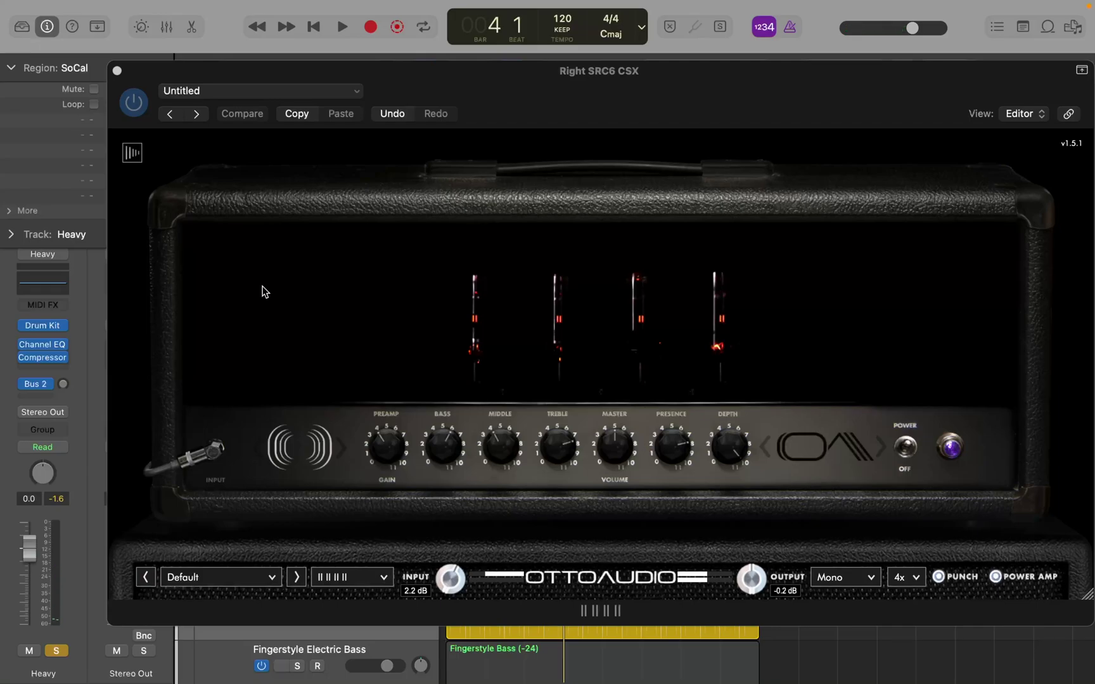
Step: Move the playhead forward to bar 8 and play the drum region's last bar to check its end
key("period")
key("period")
key("period")
key("period")
key("space")
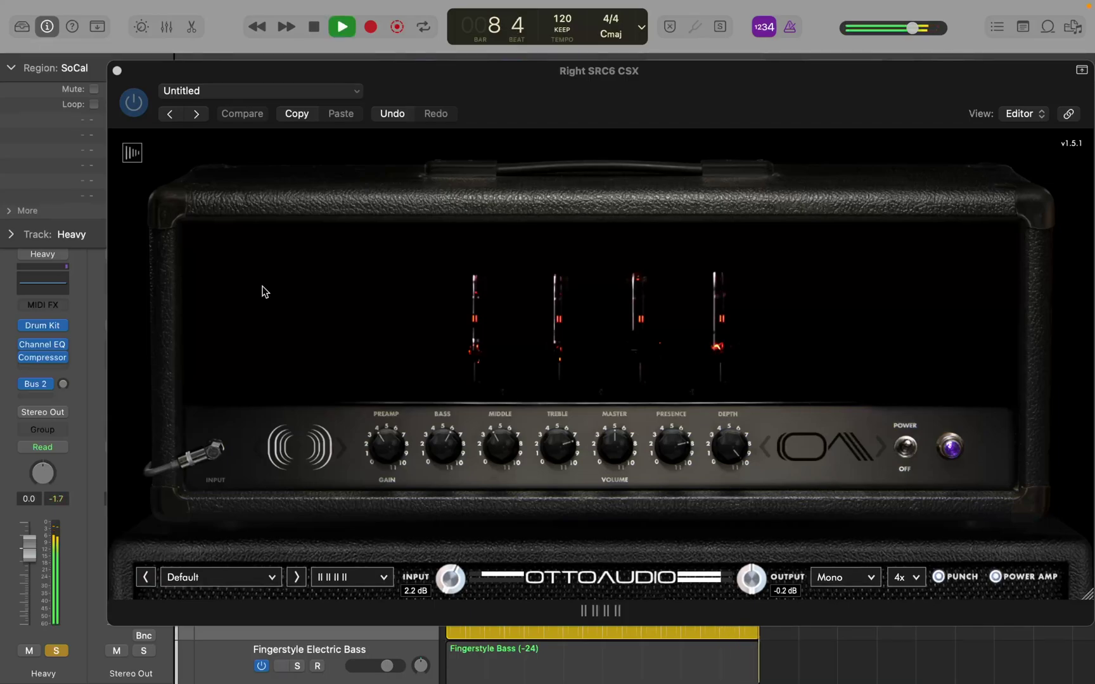
key("space")
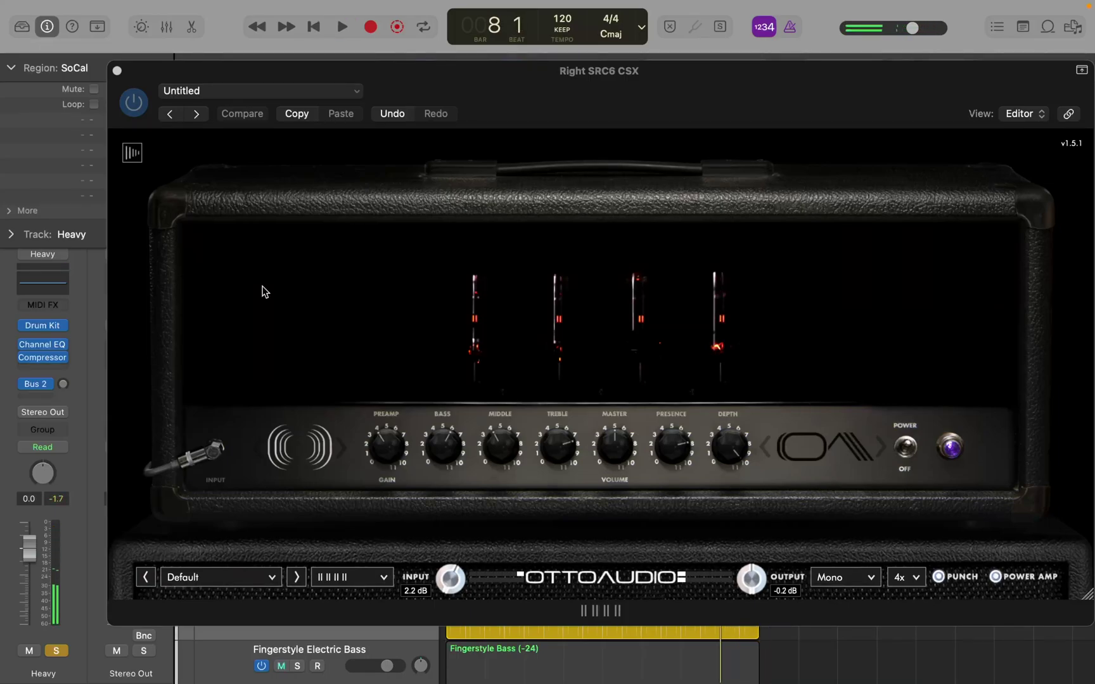
Step: Return to the project start, unsolo the Heavy drum track and play all tracks together
key("Return")
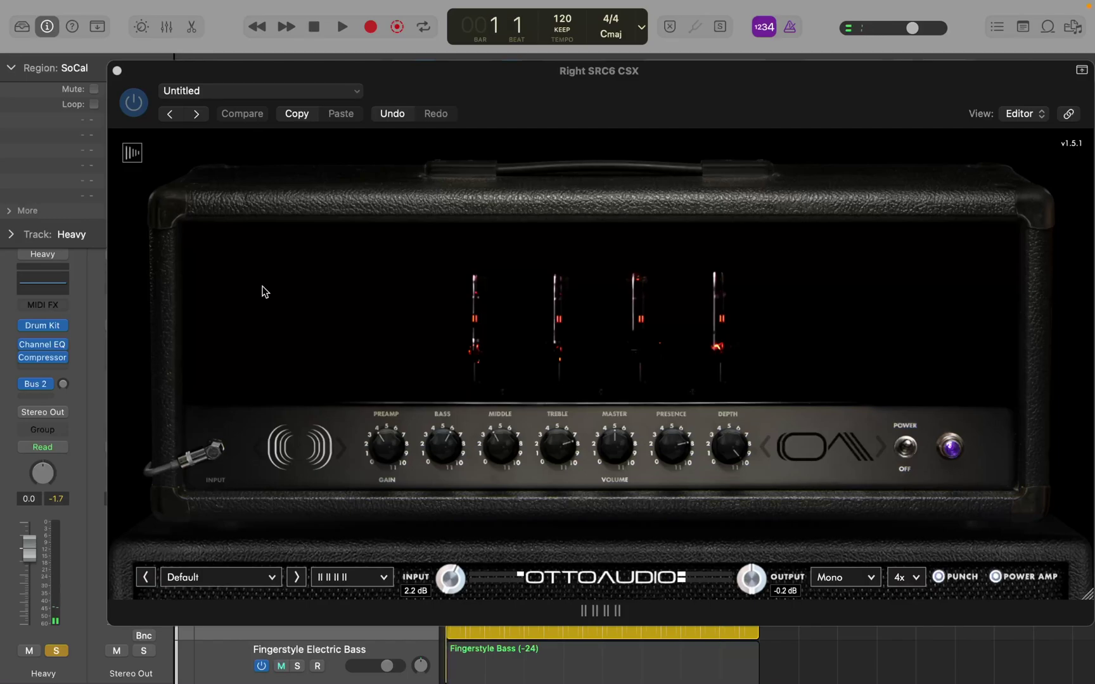
key("s")
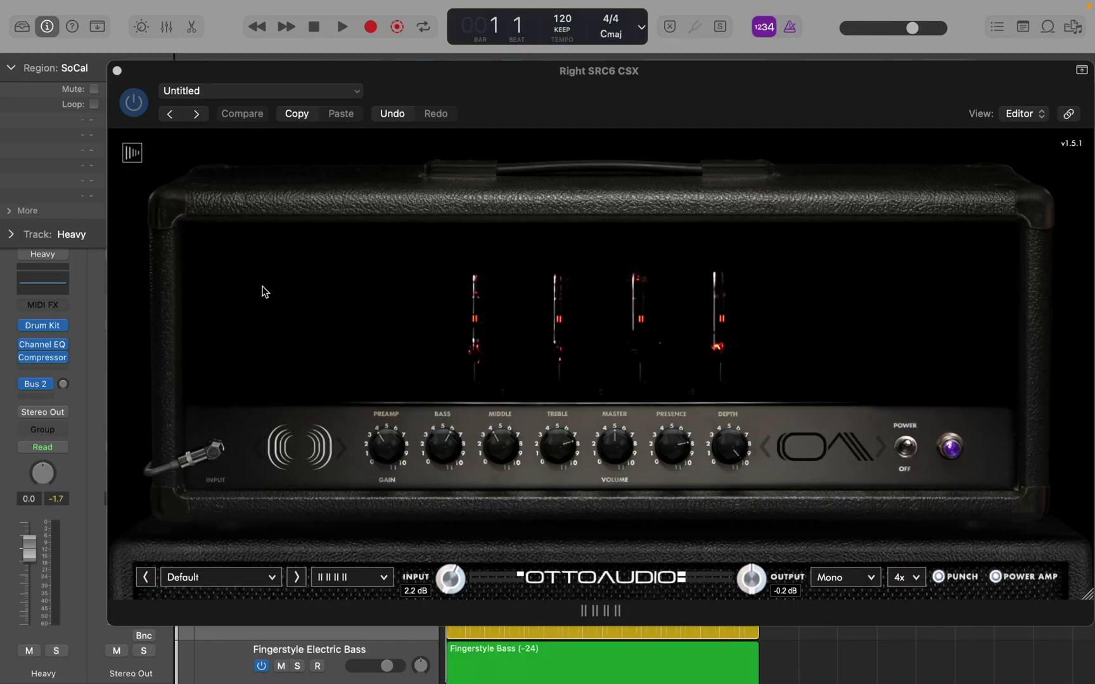
key("space")
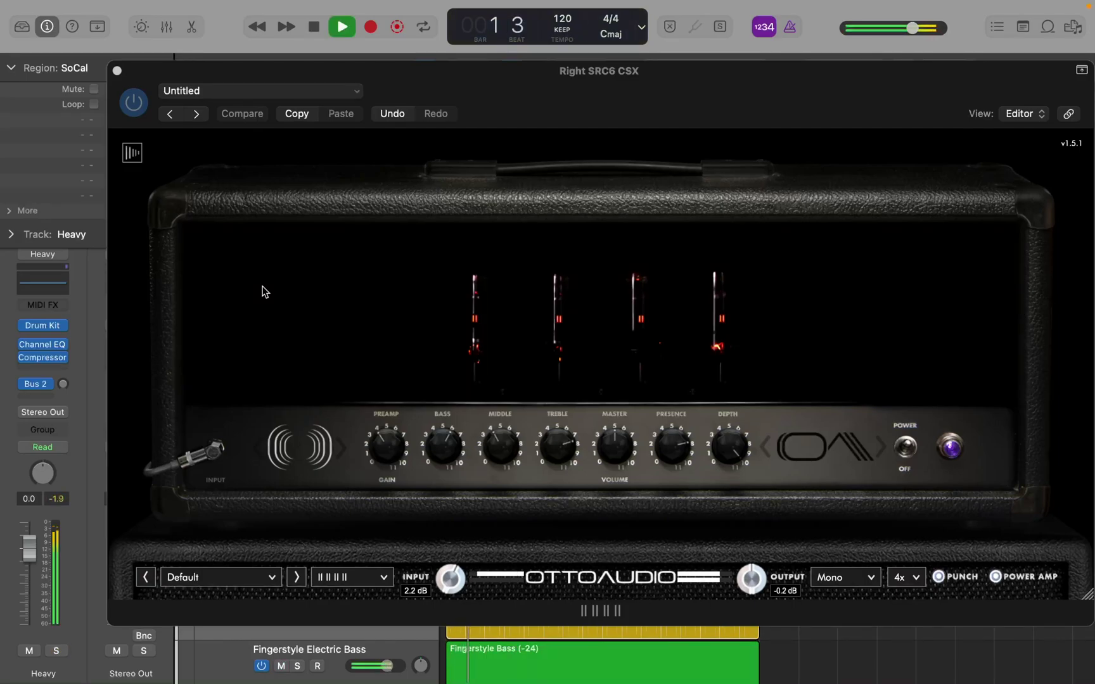